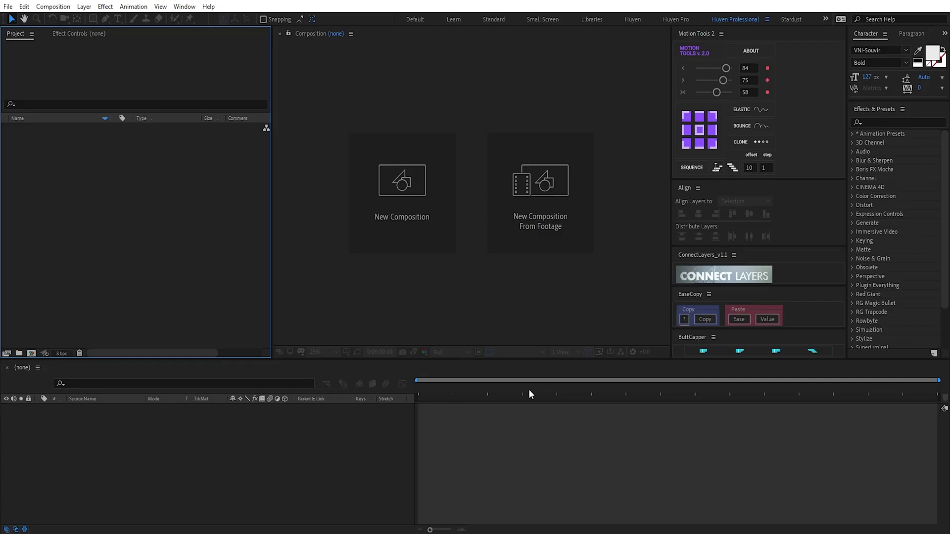
# Create a 1920 x 1080, 24 fps composition named Blurred Valentine Background, one minute long, and fit it in the viewer
pyautogui.click(385, 217)
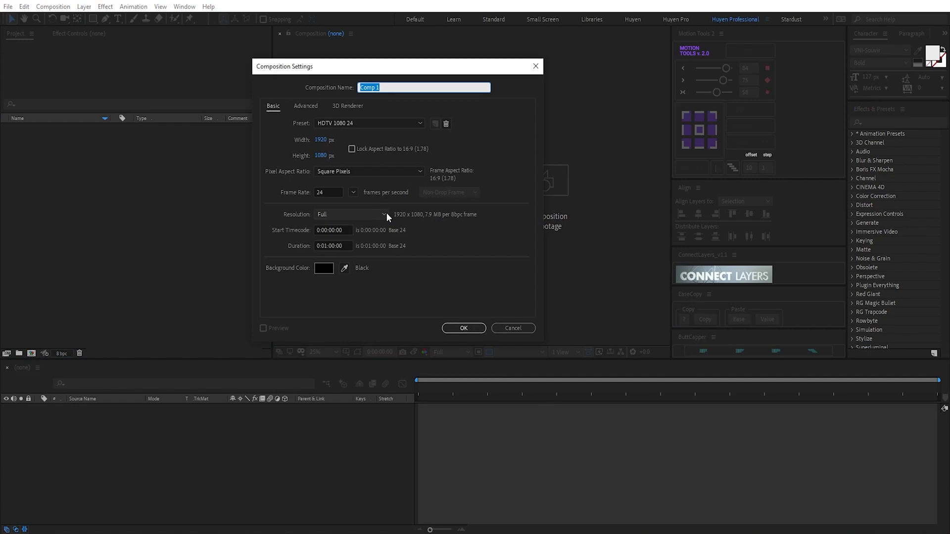
pyautogui.write('Blurred Valentine Background')
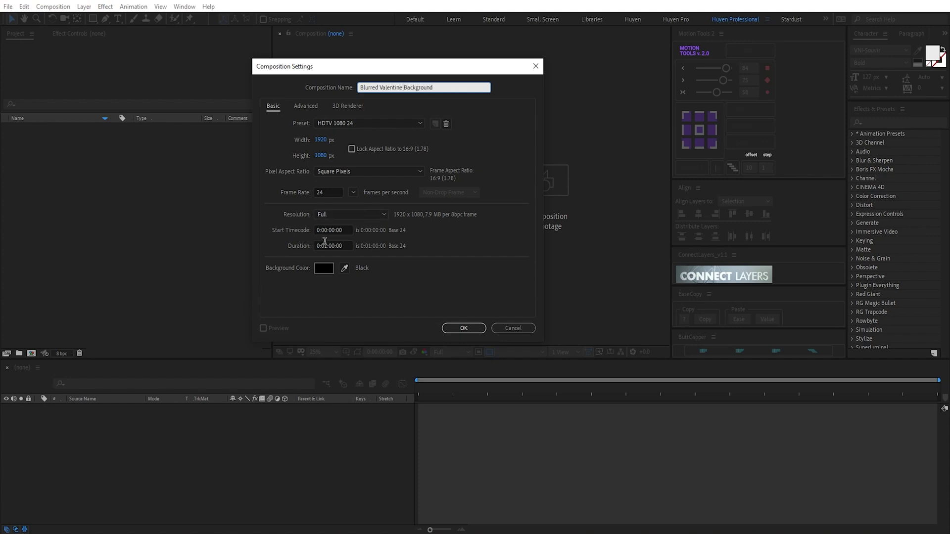
pyautogui.click(463, 328)
pyautogui.click(334, 352)
pyautogui.click(319, 166)
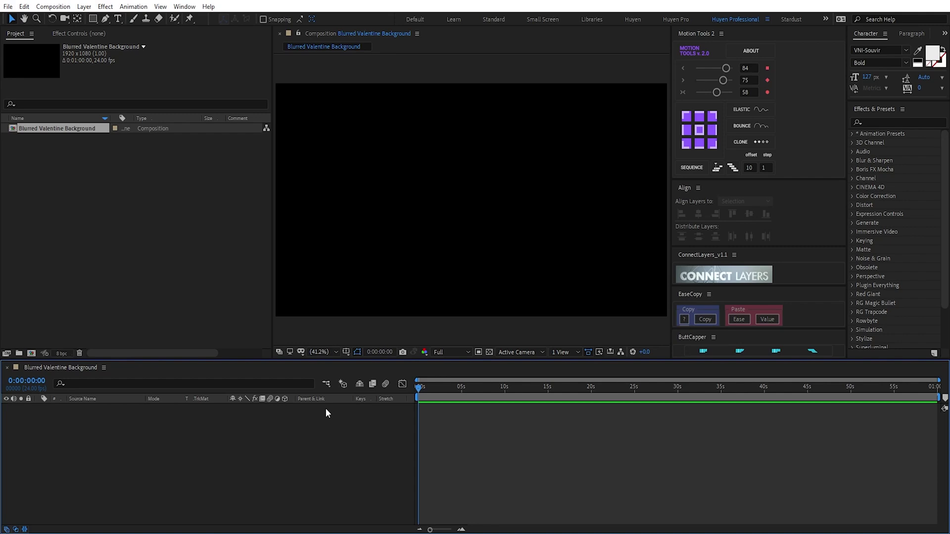
# Add a composition-sized solid in a sampled medium cyan
pyautogui.hotkey('ctrl', 'y')
pyautogui.click(703, 275)
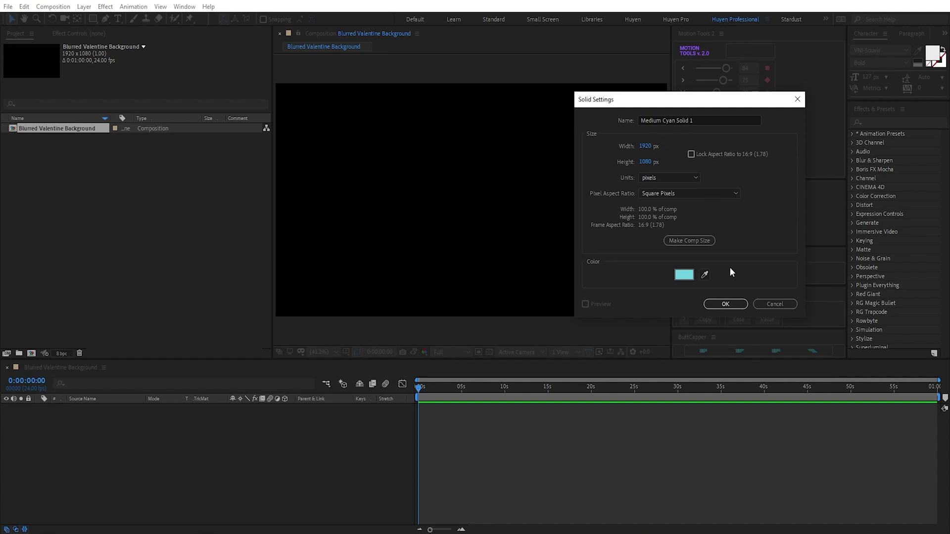
pyautogui.click(725, 303)
pyautogui.press(',')
pyautogui.press(',')
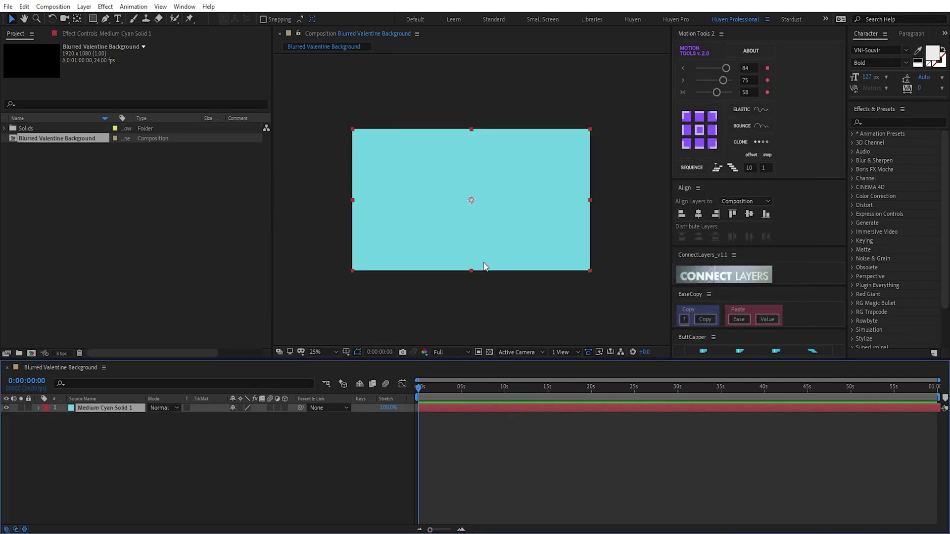
# Draw a closed, curved Pen mask on the cyan solid around the frame's lower-left corner, extending beyond its edges
pyautogui.click(106, 19)
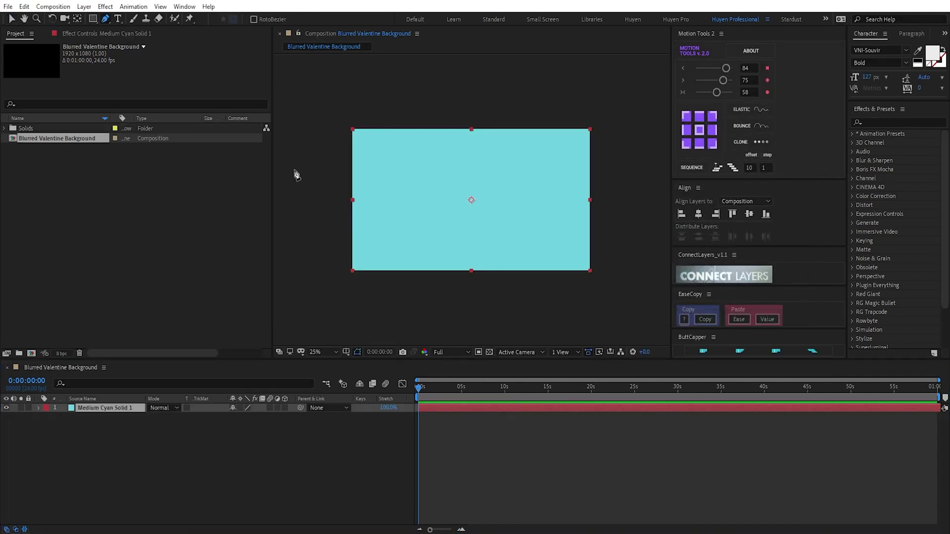
pyautogui.click(309, 181)
pyautogui.moveTo(460, 305); pyautogui.dragTo(397, 430)
pyautogui.click(296, 301)
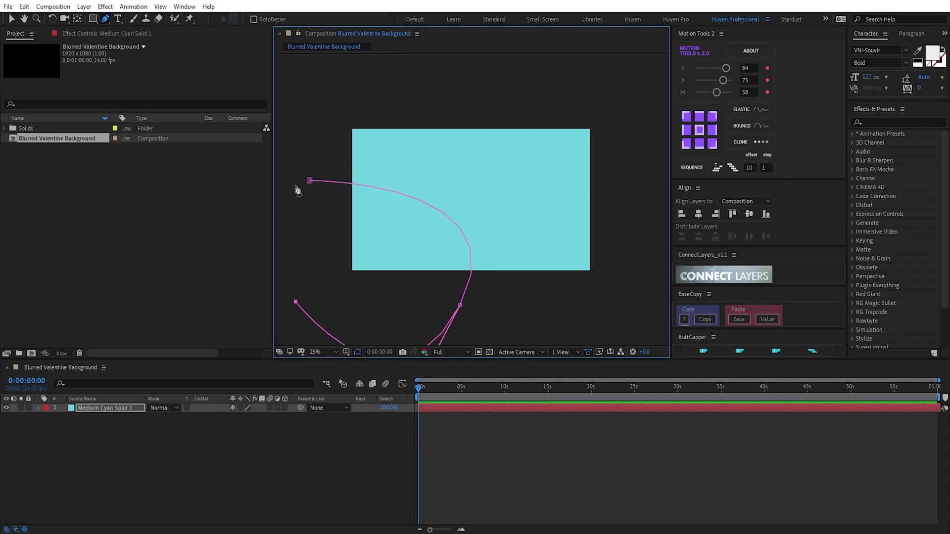
pyautogui.click(309, 180)
# Set the cyan solid's Mask Feather to 500 pixels and briefly preview the composition
pyautogui.click(97, 408)
pyautogui.click(38, 408)
pyautogui.click(47, 417)
pyautogui.click(56, 426)
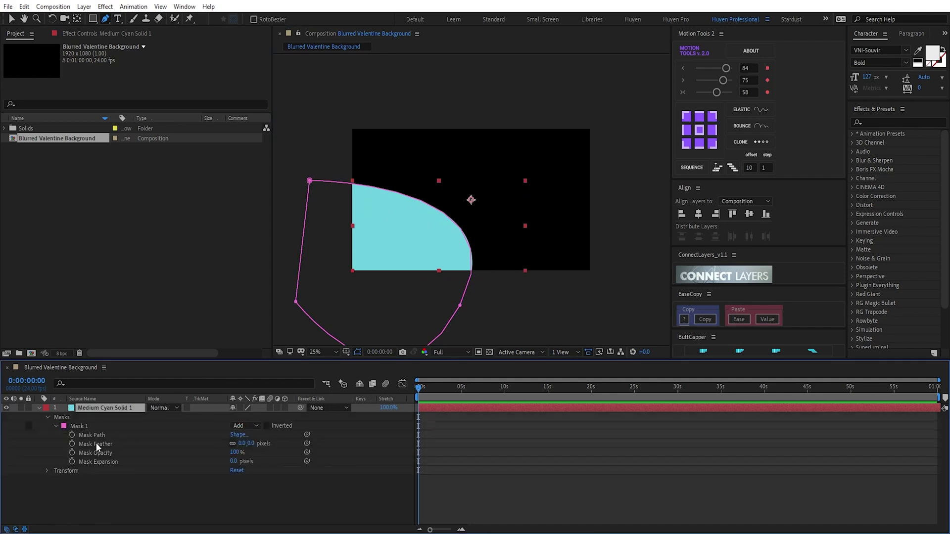
pyautogui.moveTo(239, 444); pyautogui.dragTo(449, 443)
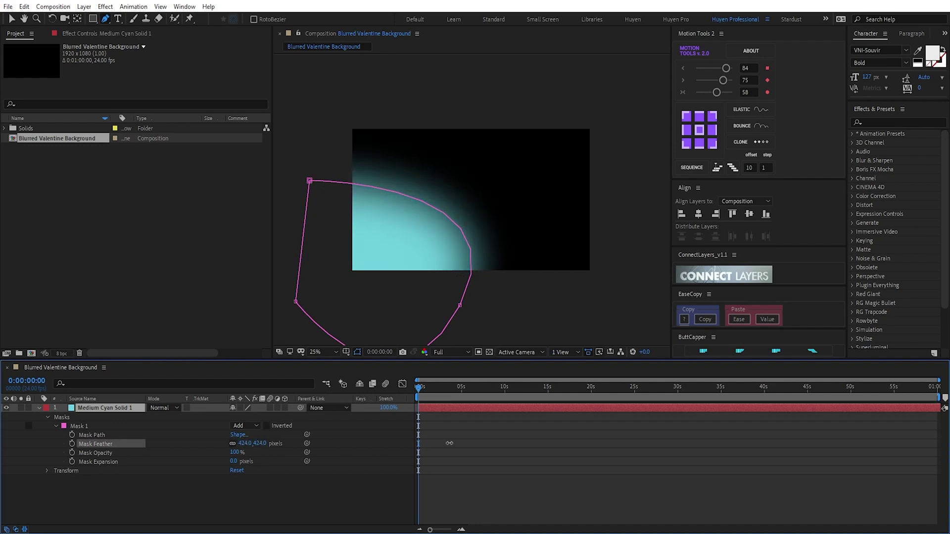
pyautogui.click(260, 443)
pyautogui.write('500')
pyautogui.press('Return')
pyautogui.press('space')
pyautogui.press('space')
# Apply Turbulent Displace to the cyan solid with Amount 61 and Size 106
pyautogui.click(39, 408)
pyautogui.click(102, 408)
pyautogui.hotkey('ctrl', 'space')
pyautogui.write('tu')
pyautogui.press('Return')
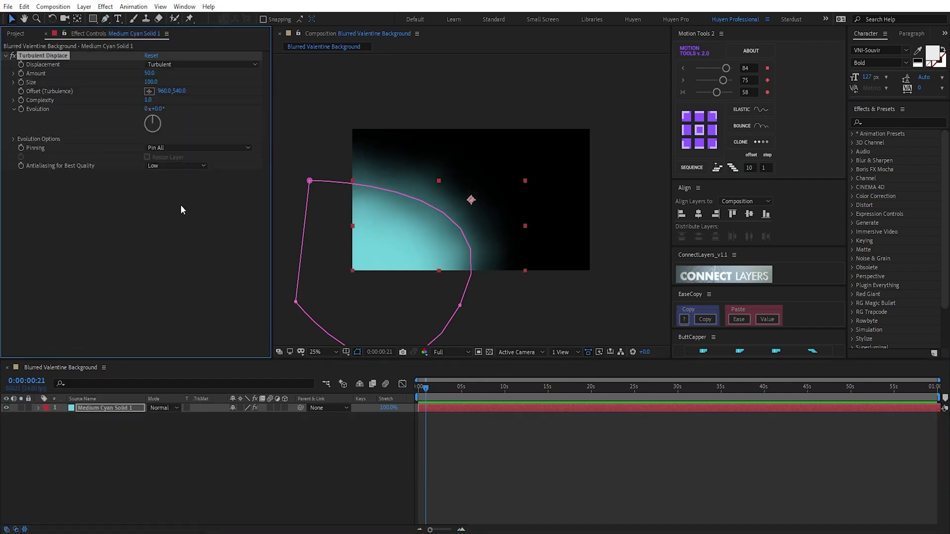
pyautogui.moveTo(148, 73); pyautogui.dragTo(154, 82)
# Animate the cyan solid's Turbulent Displace Evolution with the expression time*100 and preview the motion
pyautogui.keyDown('alt'); pyautogui.click(21, 108); pyautogui.keyUp('alt')
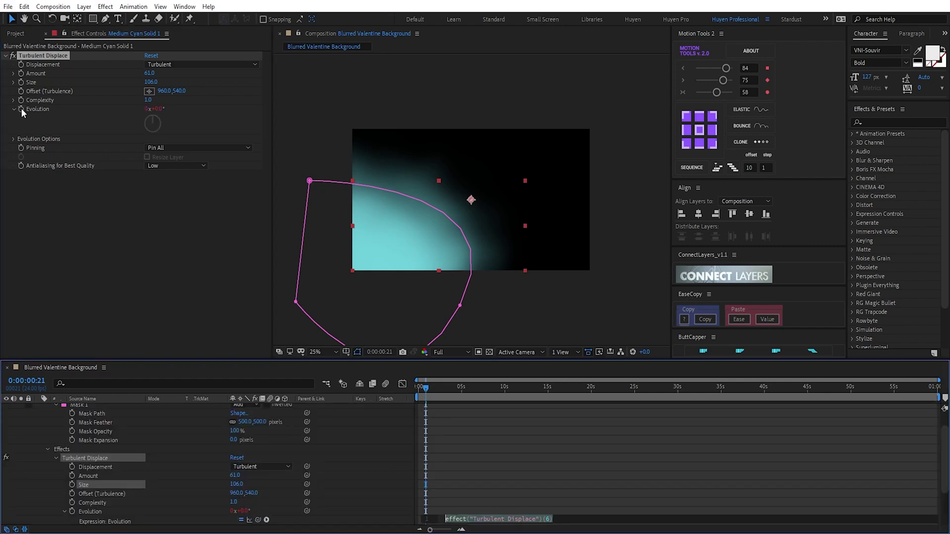
pyautogui.write('time')
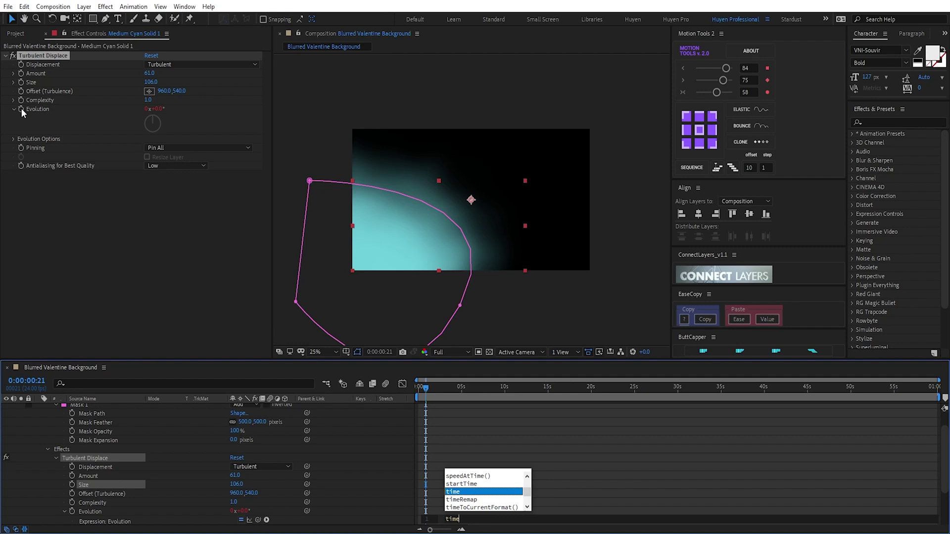
pyautogui.press('Return')
pyautogui.write('*100')
pyautogui.press('KP_Enter')
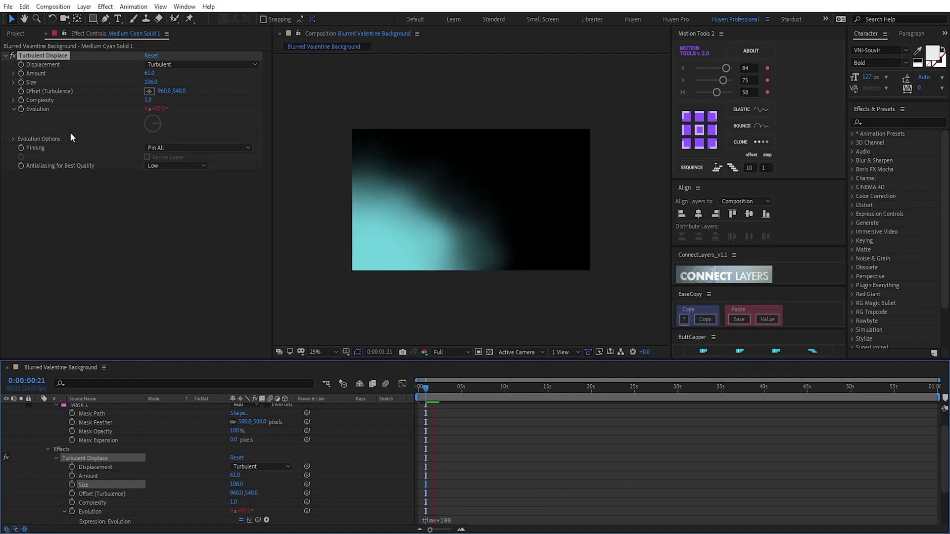
pyautogui.click(429, 388)
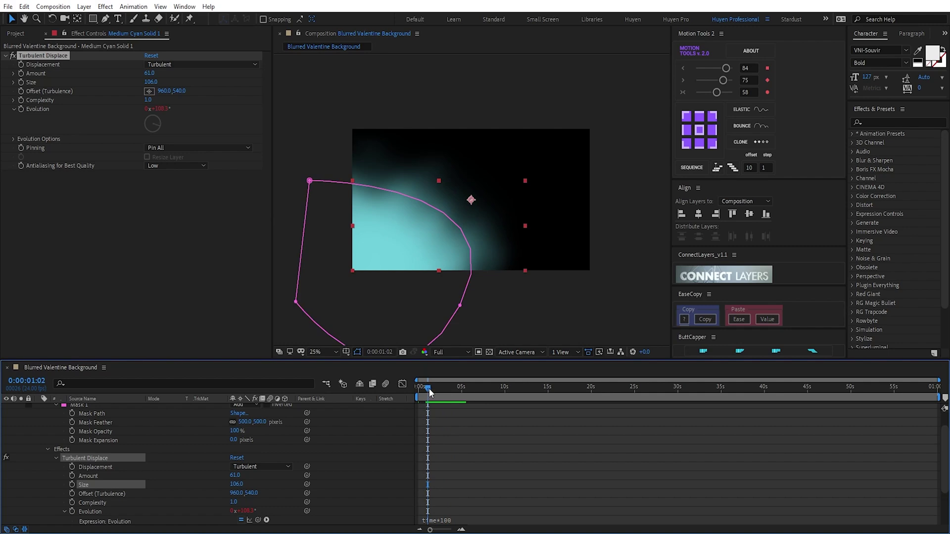
pyautogui.press('space')
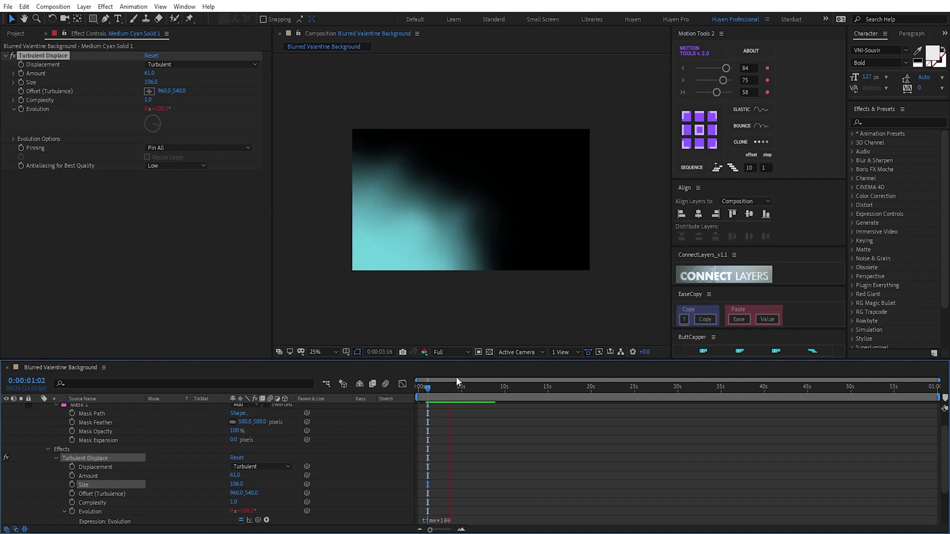
pyautogui.press('space')
pyautogui.scroll(5, 90, 444)
pyautogui.click(38, 408)
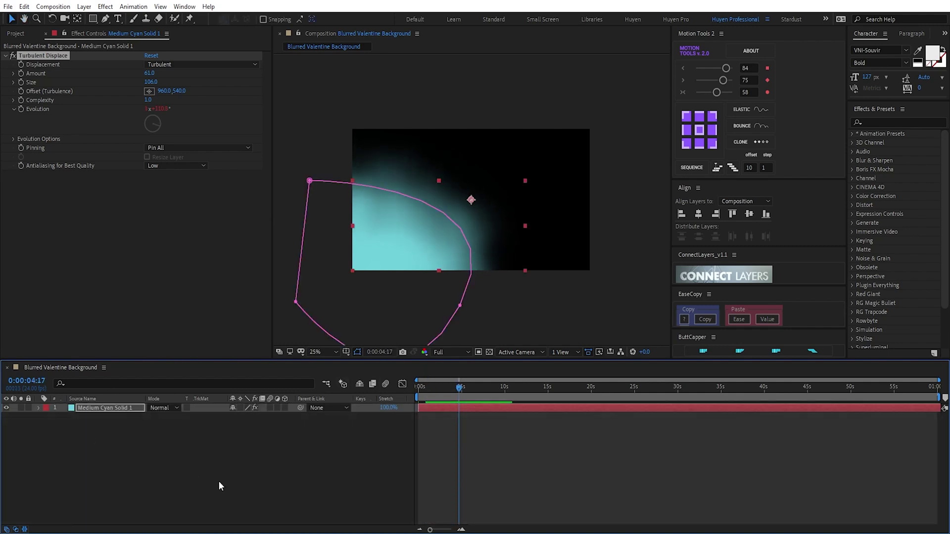
# Add a second composition-sized solid in a sampled pink above the cyan one
pyautogui.click(219, 485)
pyautogui.hotkey('ctrl', 'y')
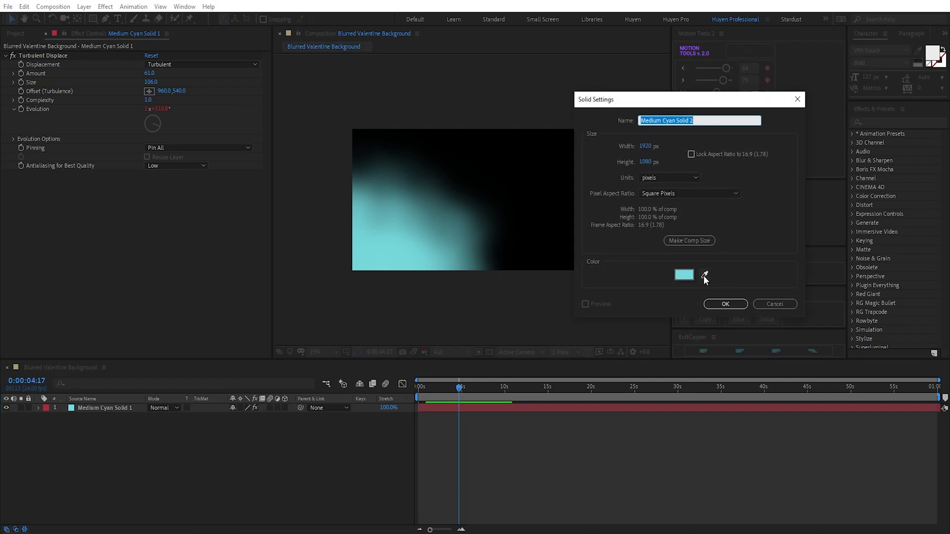
pyautogui.click(704, 275)
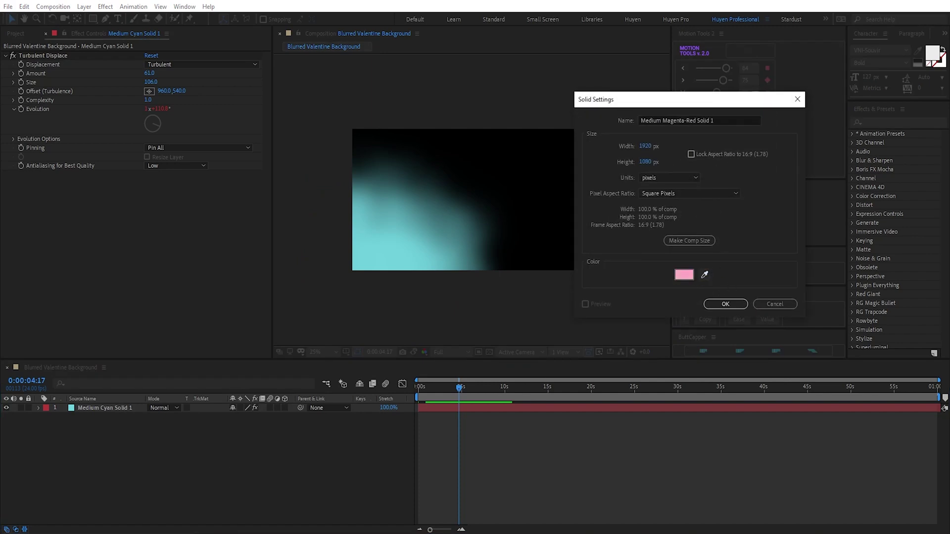
pyautogui.click(705, 304)
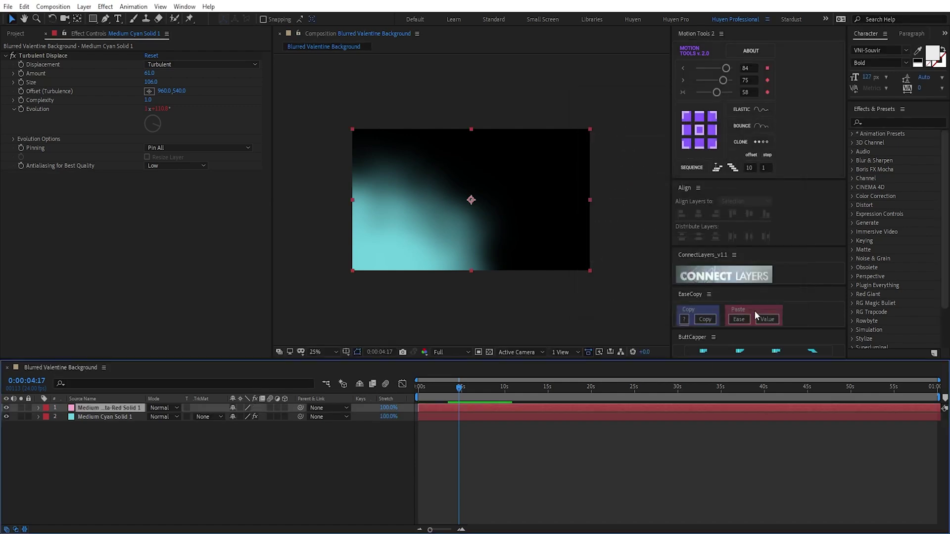
# Draw a closed, wavy Pen mask on the pink solid covering the upper part of the frame and extending beyond its edges
pyautogui.click(105, 18)
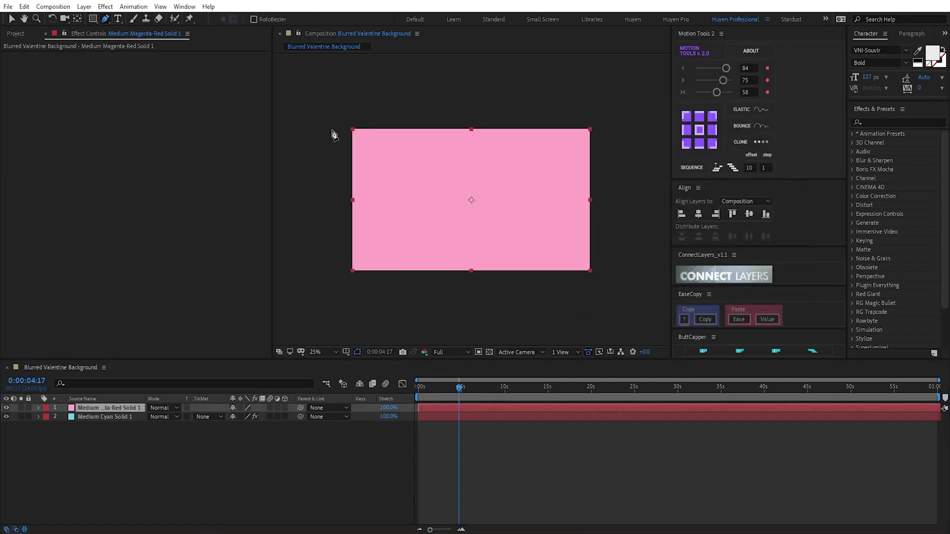
pyautogui.click(298, 119)
pyautogui.moveTo(386, 167); pyautogui.dragTo(539, 193)
pyautogui.moveTo(617, 187); pyautogui.dragTo(641, 157)
pyautogui.moveTo(655, 89); pyautogui.dragTo(605, 64)
pyautogui.click(430, 65)
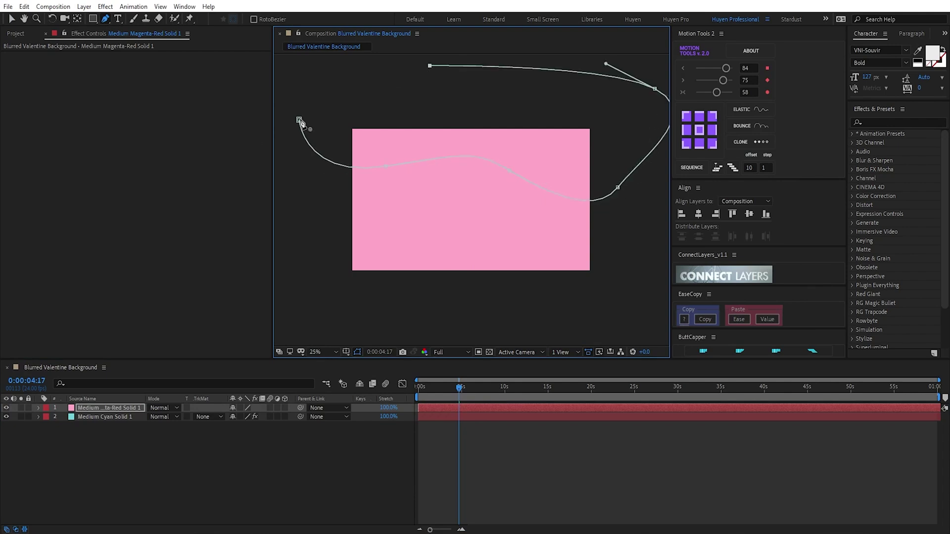
pyautogui.click(298, 120)
# Set the pink solid's Mask Feather to 500 pixels
pyautogui.click(114, 408)
pyautogui.press('f')
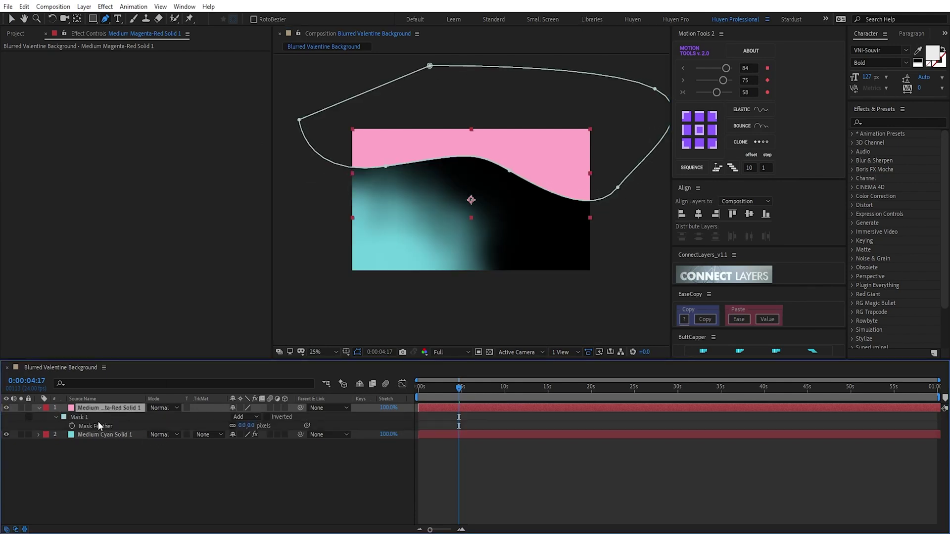
pyautogui.click(240, 426)
pyautogui.write('500')
pyautogui.press('Return')
# Copy the Turbulent Displace effect from the cyan solid to the pink solid and preview the composition from the start
pyautogui.click(103, 435)
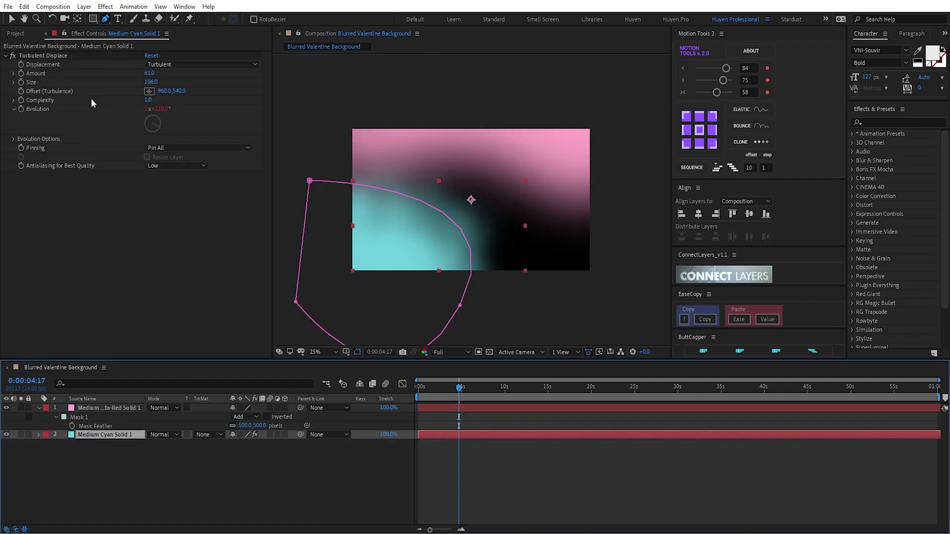
pyautogui.click(55, 55)
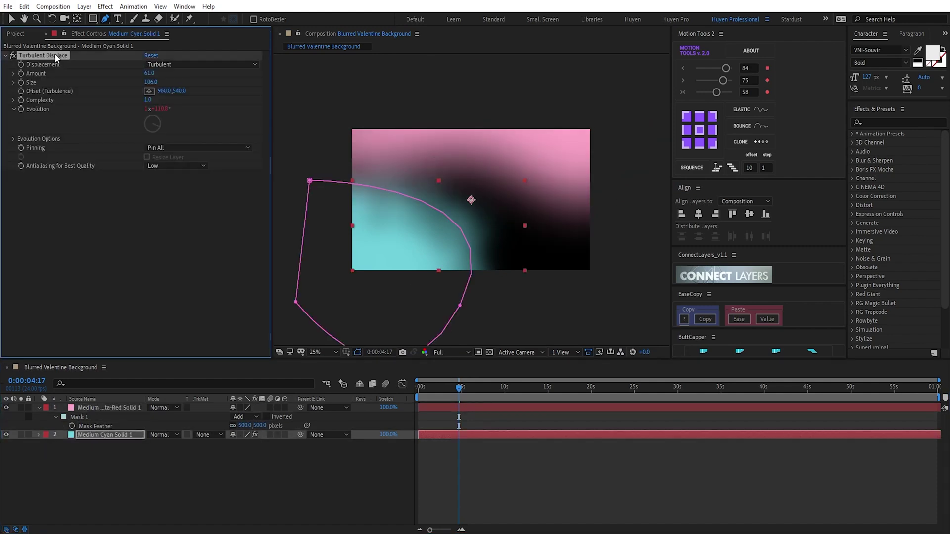
pyautogui.click(102, 408)
pyautogui.hotkey('ctrl', 'v')
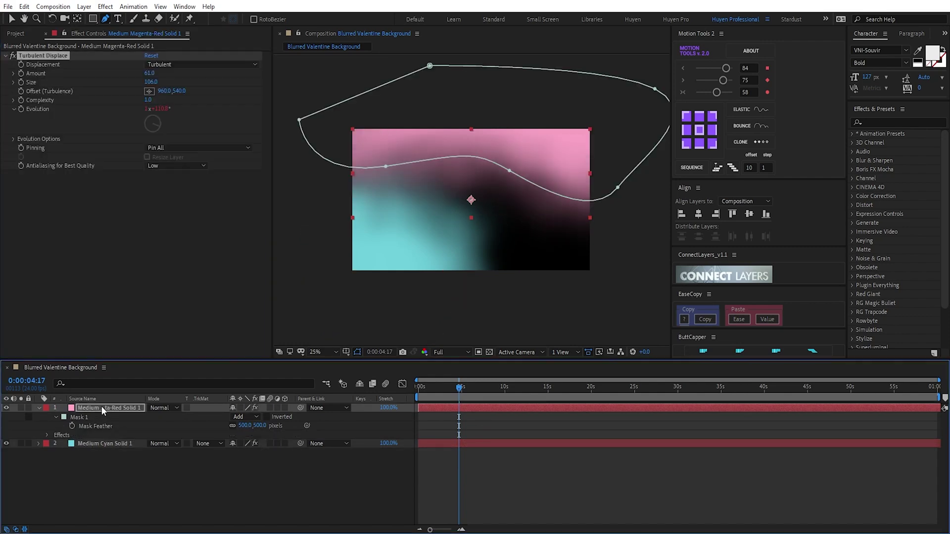
pyautogui.click(412, 390)
pyautogui.press('space')
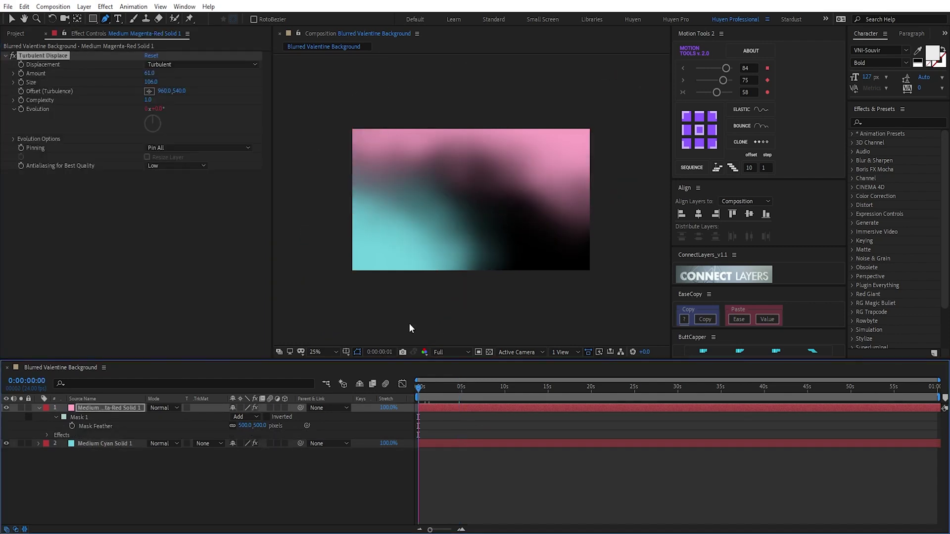
pyautogui.press('space')
pyautogui.click(39, 408)
# Add a third composition-sized solid in a sampled pale orange above the other layers
pyautogui.click(147, 452)
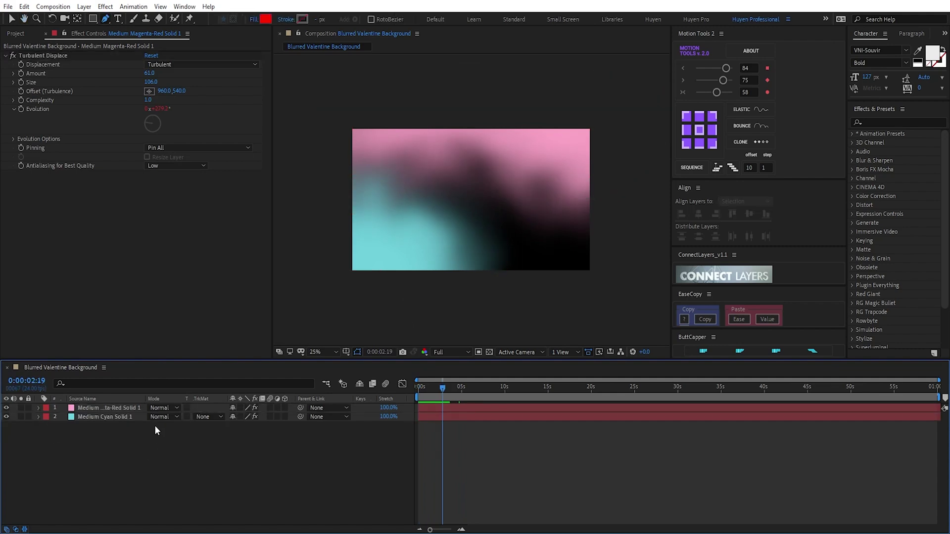
pyautogui.hotkey('ctrl', 'y')
pyautogui.click(704, 275)
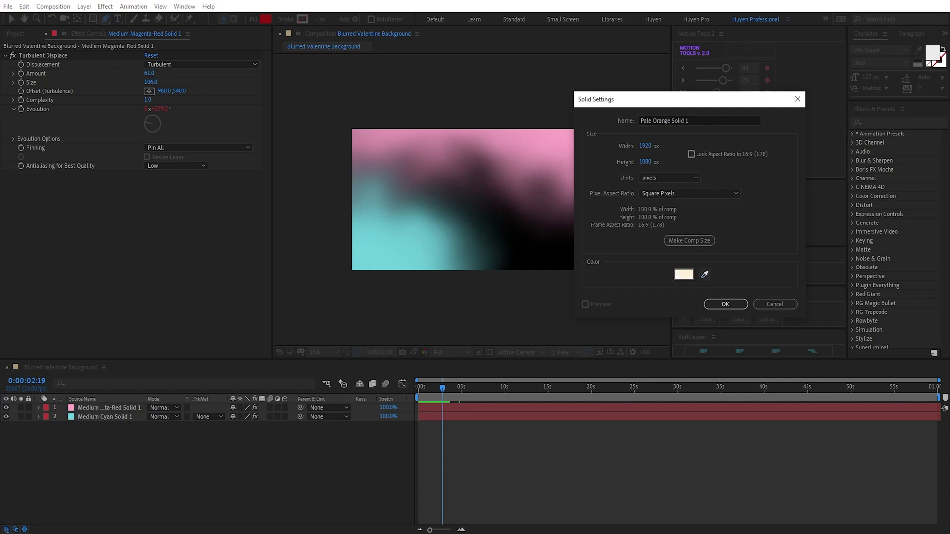
pyautogui.click(732, 304)
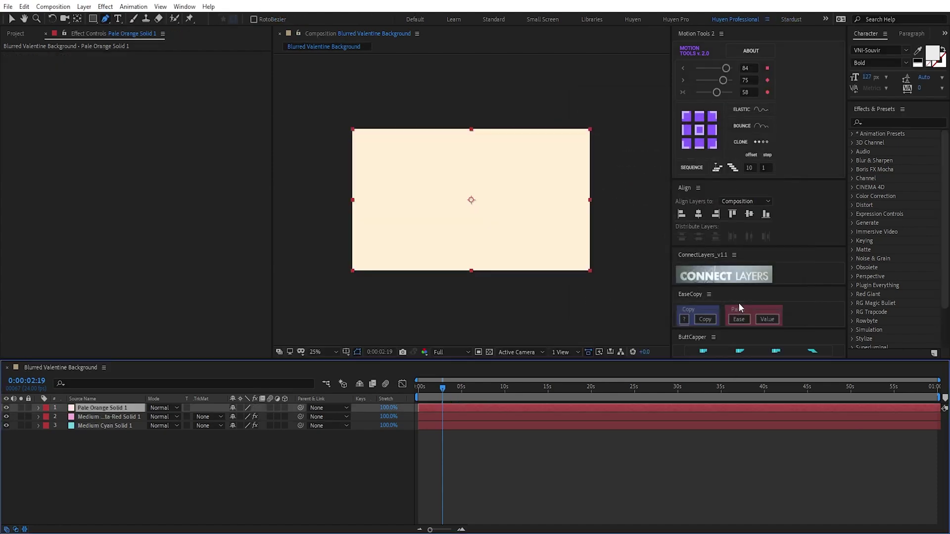
# Draw a closed, curved Pen mask on the pale orange solid, running diagonally from the frame's upper left and widening toward the lower right
pyautogui.moveTo(630, 274); pyautogui.dragTo(640, 307)
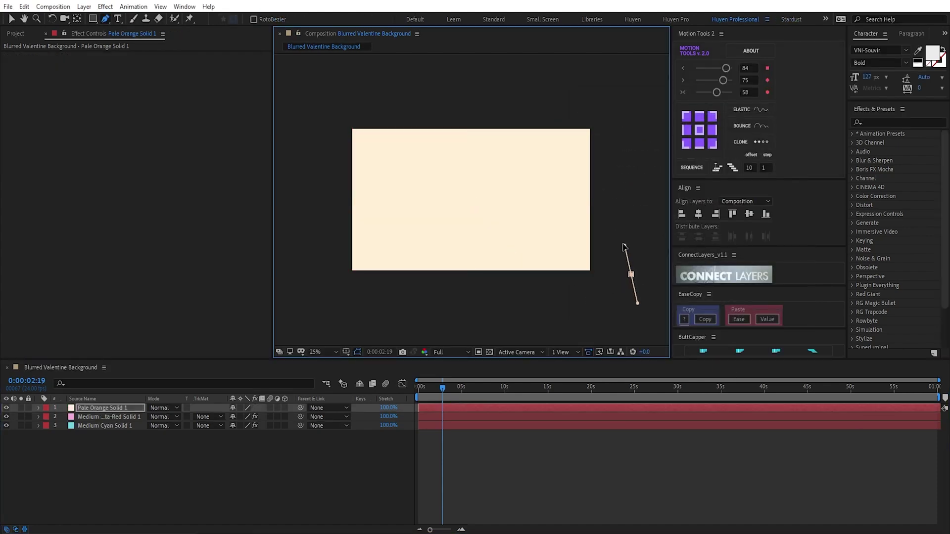
pyautogui.moveTo(305, 146); pyautogui.dragTo(312, 171)
pyautogui.moveTo(479, 235); pyautogui.dragTo(523, 308)
pyautogui.moveTo(630, 274); pyautogui.dragTo(649, 220)
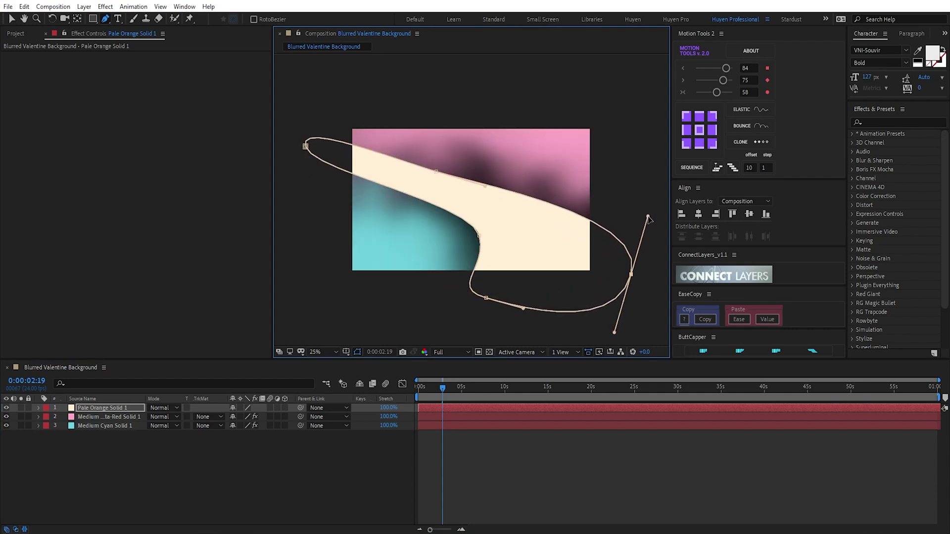
# Set the pale orange solid's Mask Feather to 500 pixels
pyautogui.click(114, 407)
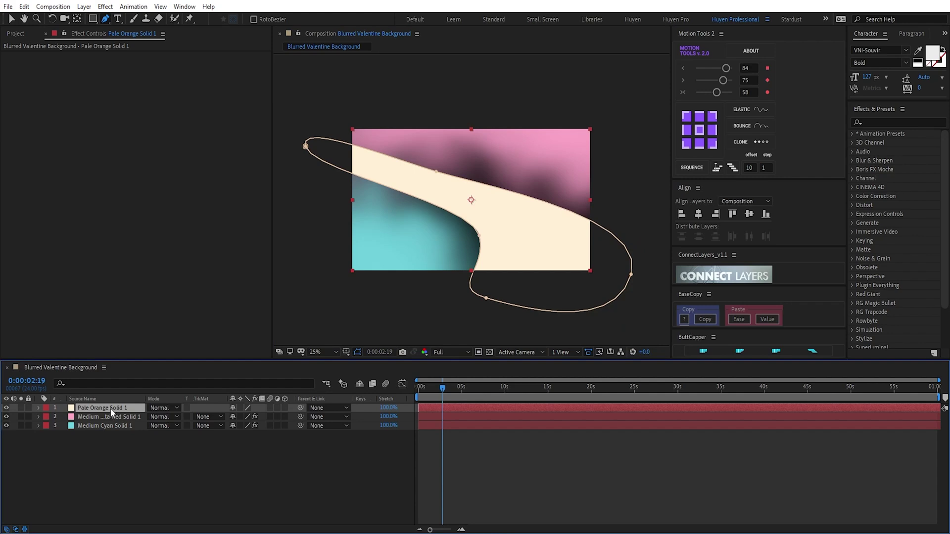
pyautogui.press('f')
pyautogui.click(252, 426)
pyautogui.write('500')
pyautogui.press('Return')
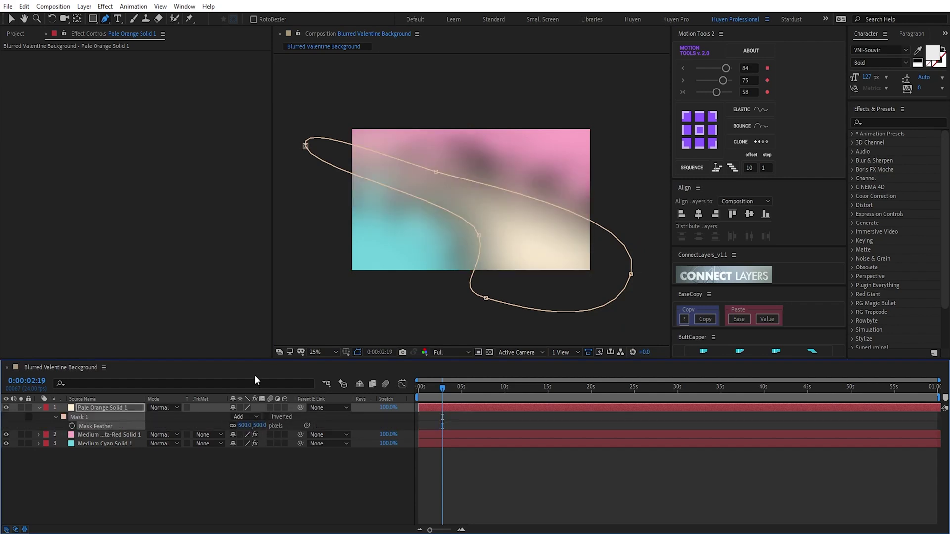
# Copy the Turbulent Displace effect from the pink solid to the pale orange solid and preview the motion
pyautogui.click(120, 434)
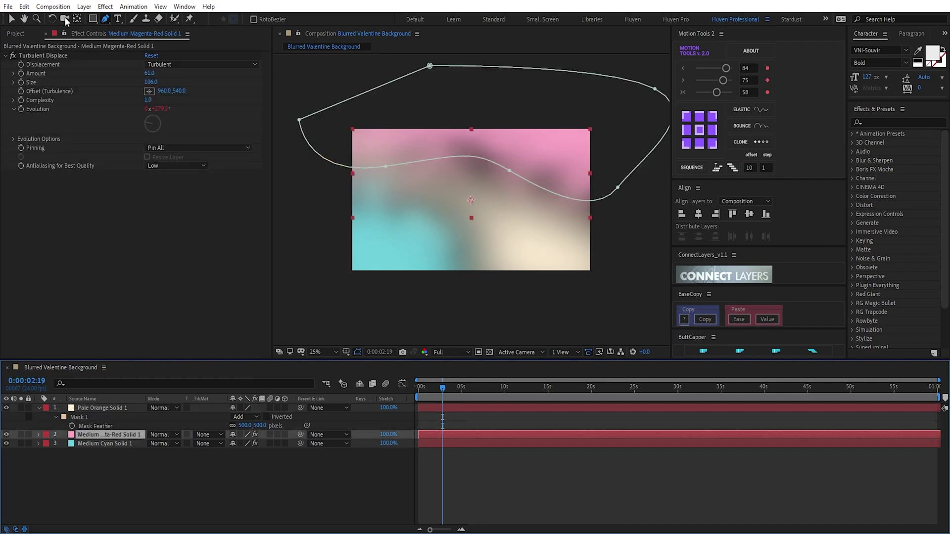
pyautogui.click(58, 55)
pyautogui.click(116, 409)
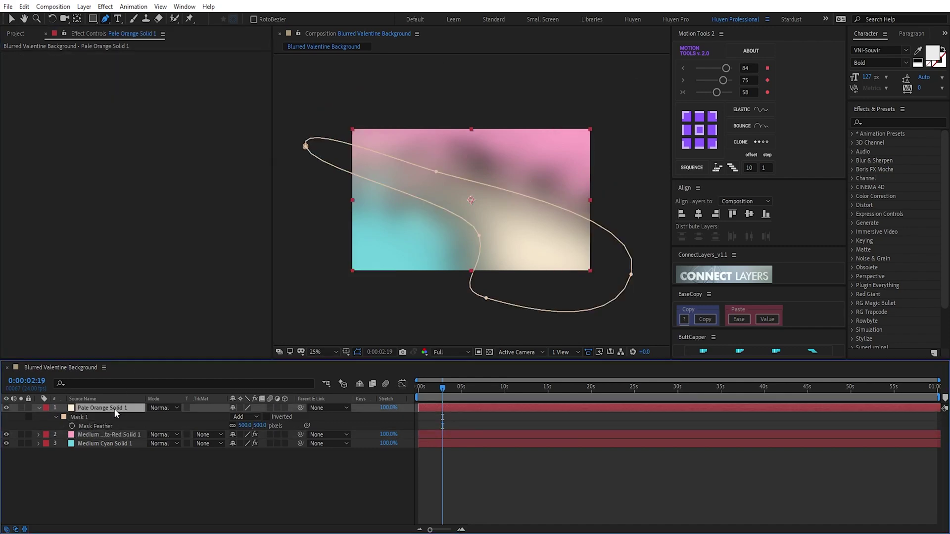
pyautogui.hotkey('ctrl', 'v')
pyautogui.click(290, 500)
pyautogui.moveTo(443, 389); pyautogui.dragTo(565, 393)
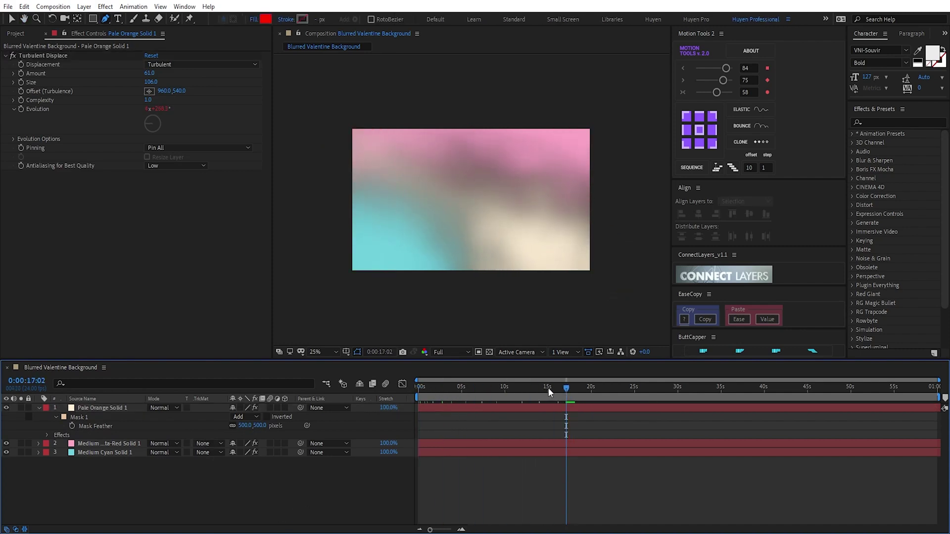
pyautogui.moveTo(571, 391); pyautogui.dragTo(533, 392)
pyautogui.press('space')
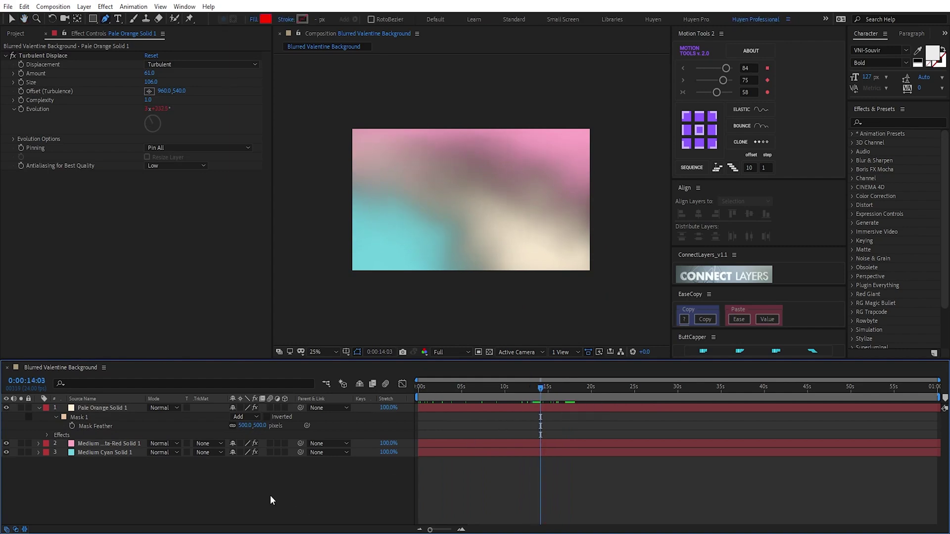
# Add a 1920 x 1080 pale orange solid named BG Down and move it beneath all the other layers
pyautogui.hotkey('ctrl', 'shift', 'y')
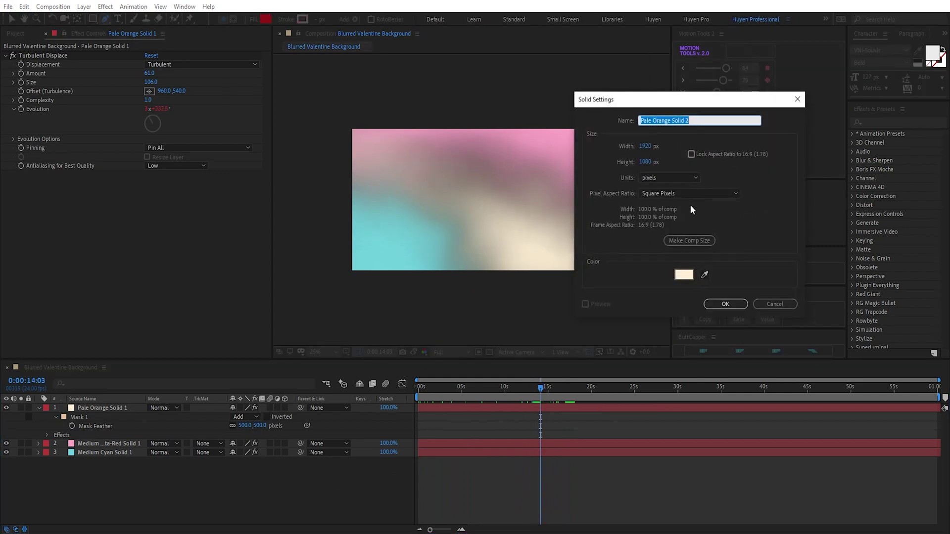
pyautogui.write('BG Down')
pyautogui.press('Return')
pyautogui.moveTo(116, 406); pyautogui.dragTo(107, 494)
pyautogui.moveTo(436, 393); pyautogui.dragTo(405, 396)
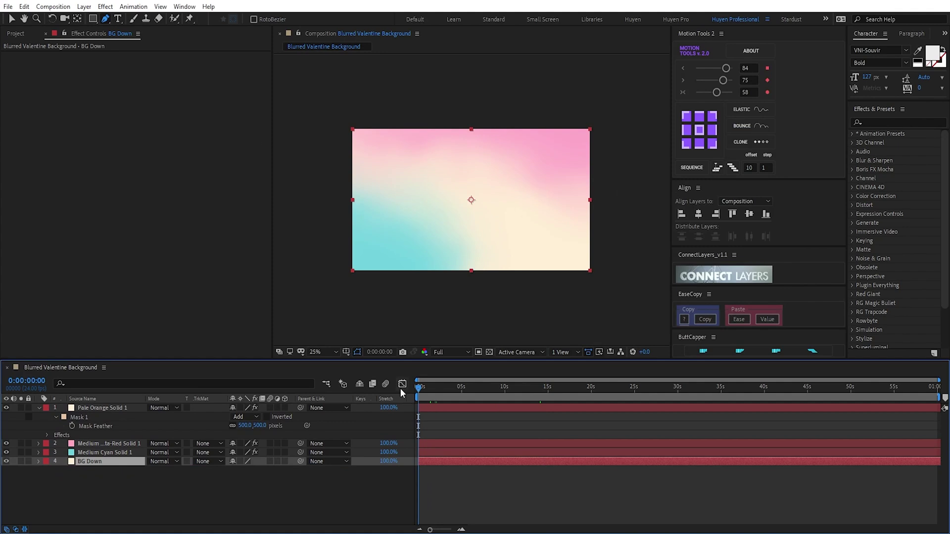
# Fit the composition to the viewer, preview the background, and collapse the pale orange solid's properties
pyautogui.click(320, 352)
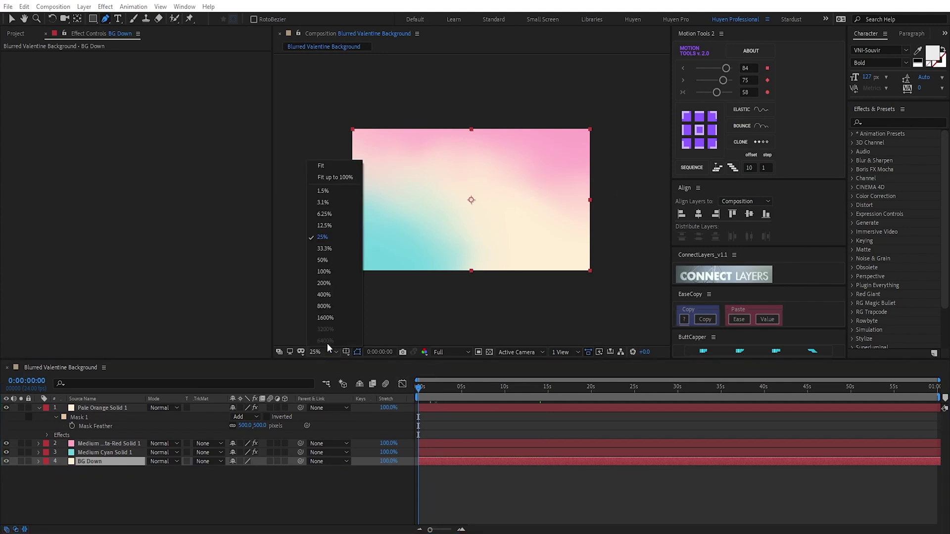
pyautogui.click(322, 164)
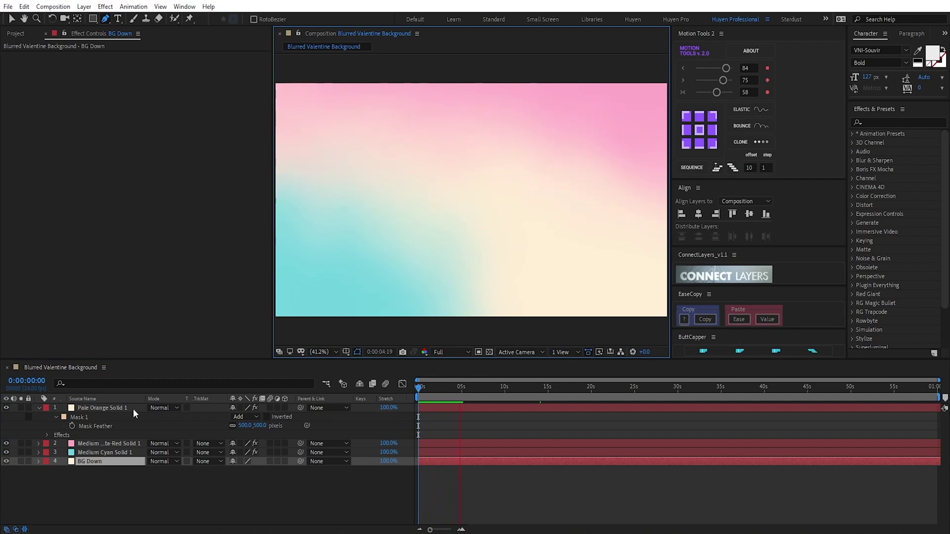
pyautogui.click(39, 408)
pyautogui.click(424, 388)
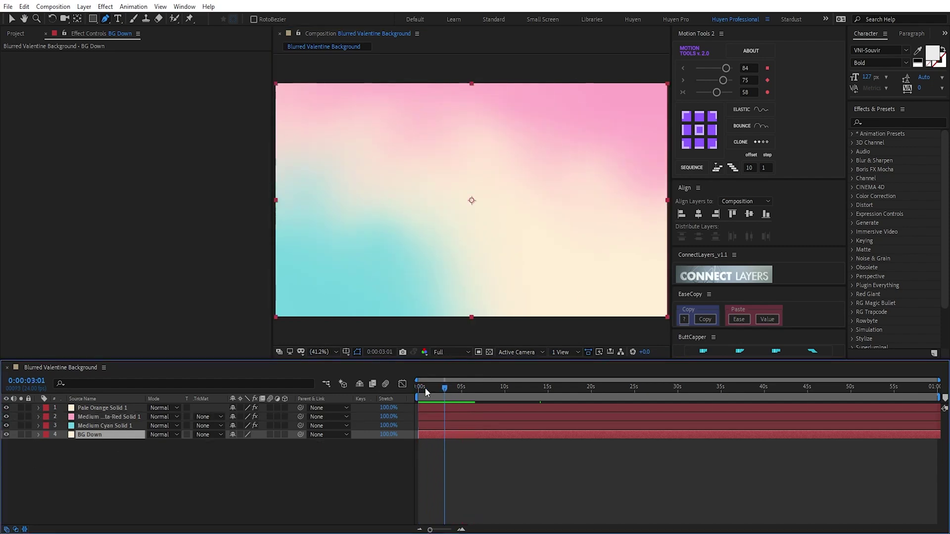
# Add a composition-sized solid named Heart Particles above all the other layers
pyautogui.click(321, 480)
pyautogui.hotkey('ctrl', 'y')
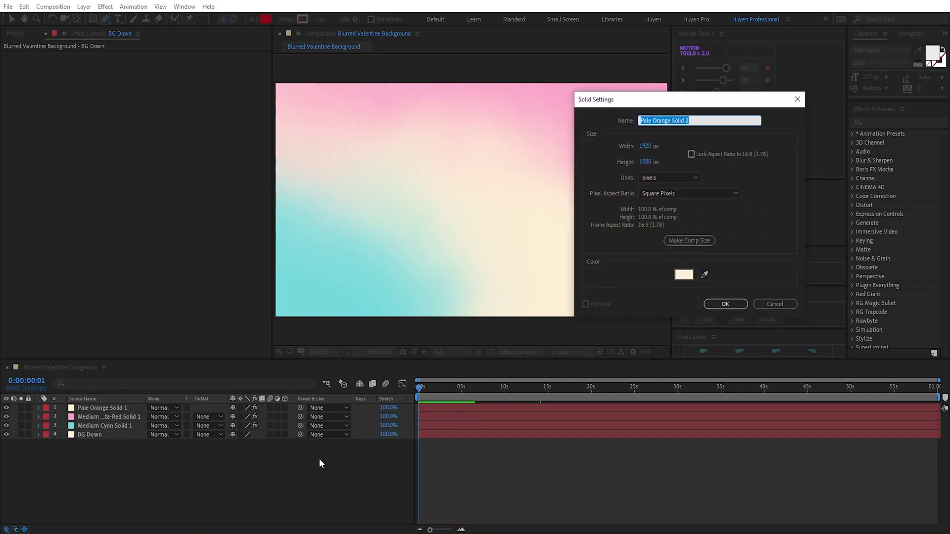
pyautogui.write('P')
pyautogui.write('eart Particles')
pyautogui.press('Return')
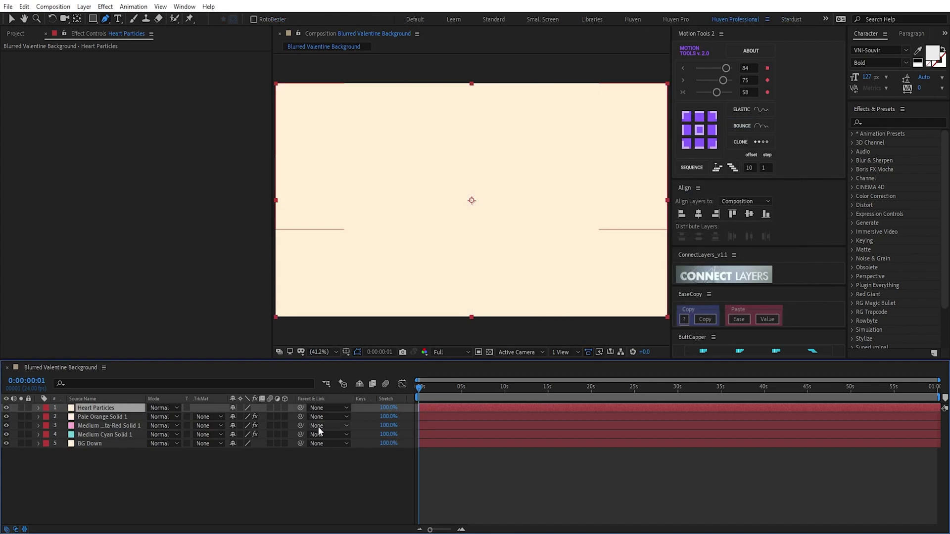
# Apply the Trapcode Particular effect to the Heart Particles solid and preview the particles
pyautogui.click(105, 6)
pyautogui.moveTo(203, 266)
pyautogui.click(274, 332)
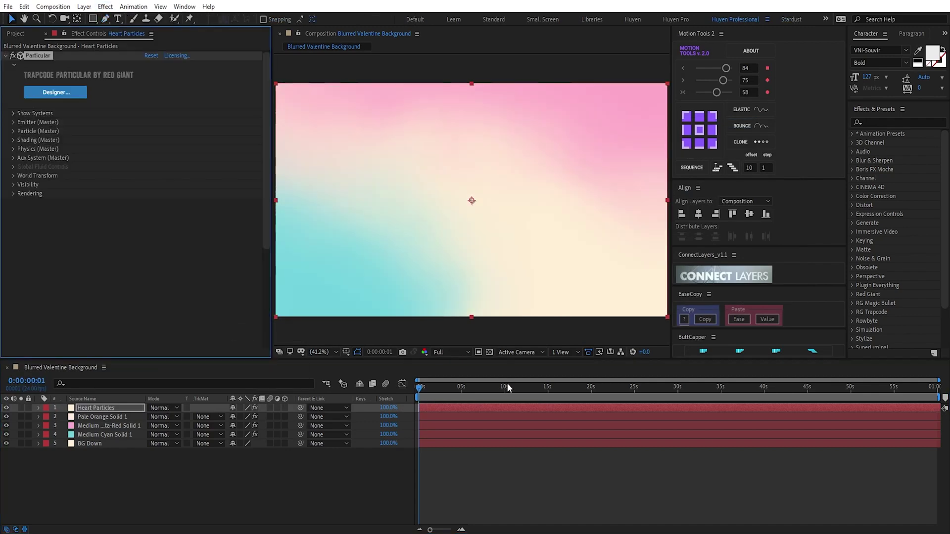
pyautogui.press('space')
pyautogui.press('space')
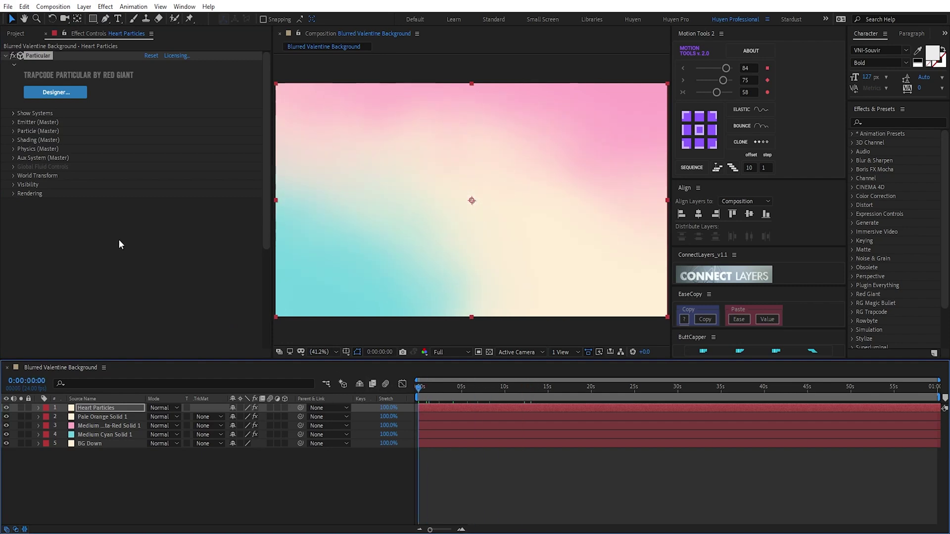
# Set the master emitter's Pre Run to 100% in Emission Extras and scrub the timeline to check the particles
pyautogui.click(13, 122)
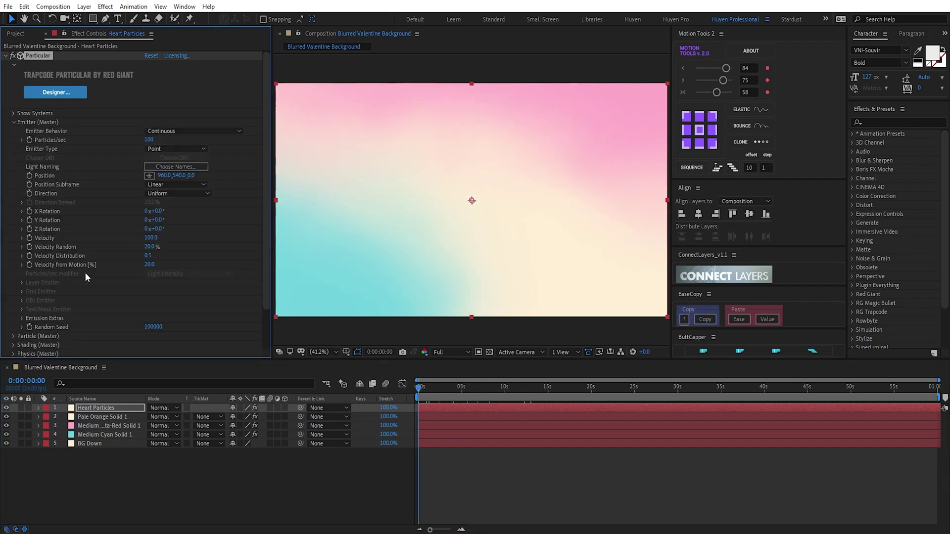
pyautogui.click(23, 318)
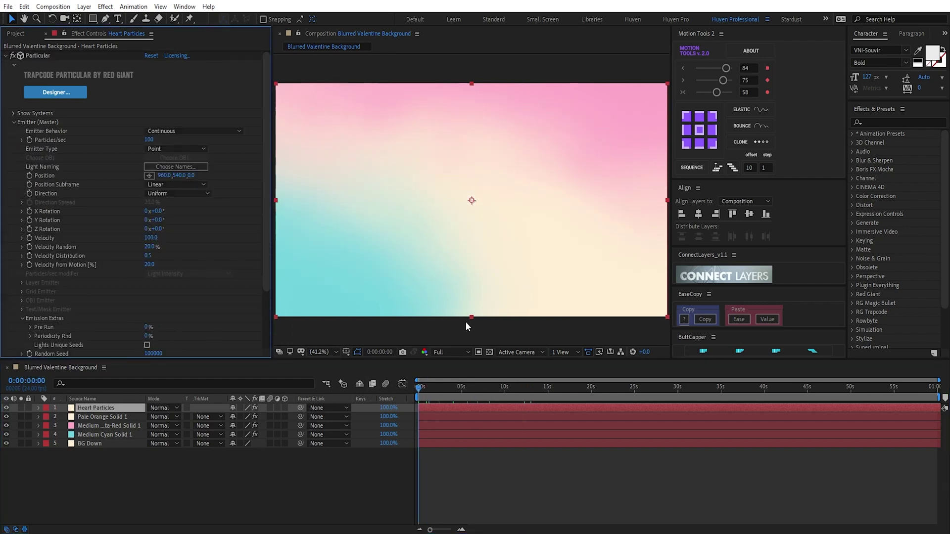
pyautogui.moveTo(147, 328); pyautogui.dragTo(312, 327)
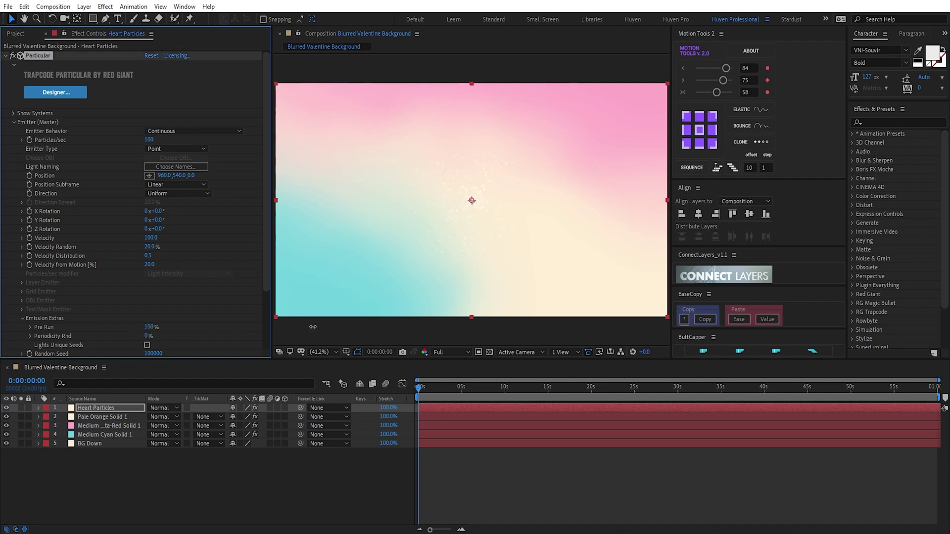
pyautogui.moveTo(425, 390); pyautogui.dragTo(522, 388)
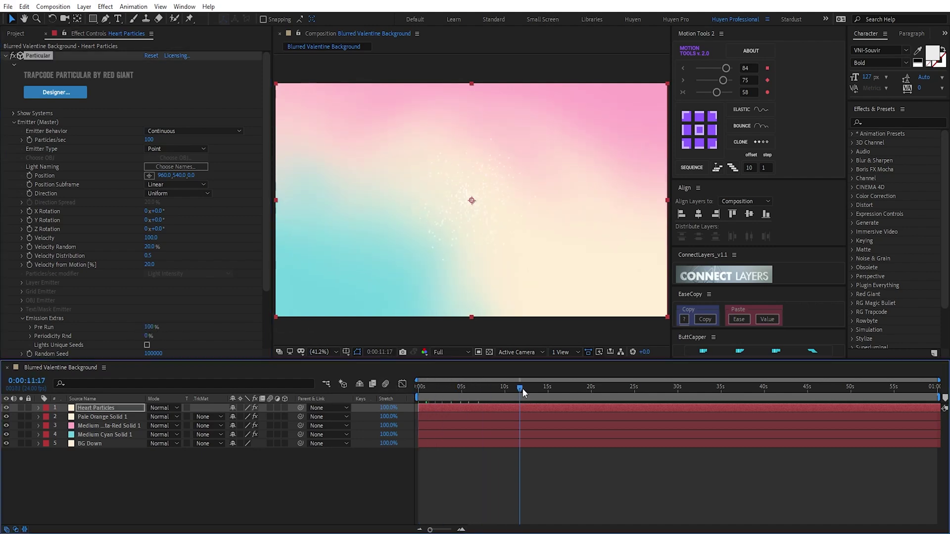
# Open the Particular Designer and set the emitter type to OBJ Model using the Heart geometry
pyautogui.click(46, 92)
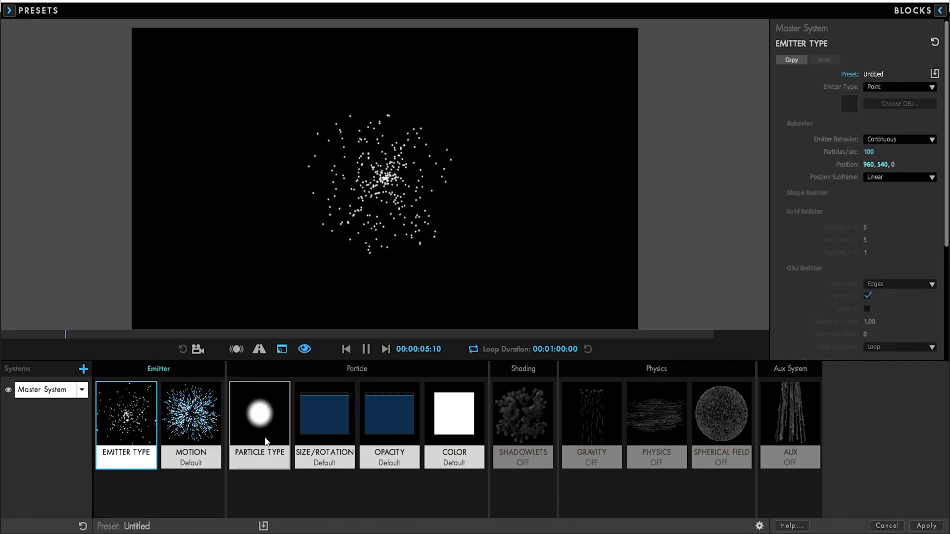
pyautogui.click(874, 89)
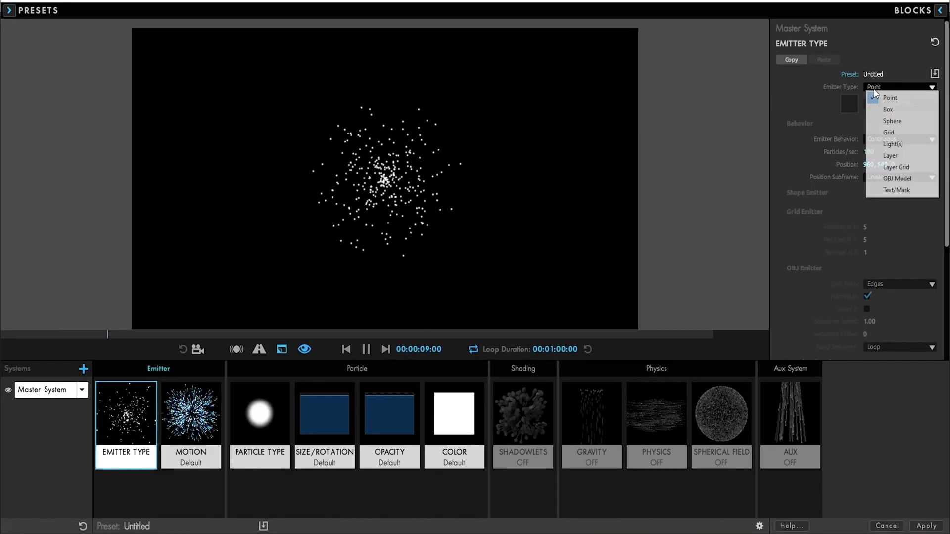
pyautogui.click(893, 179)
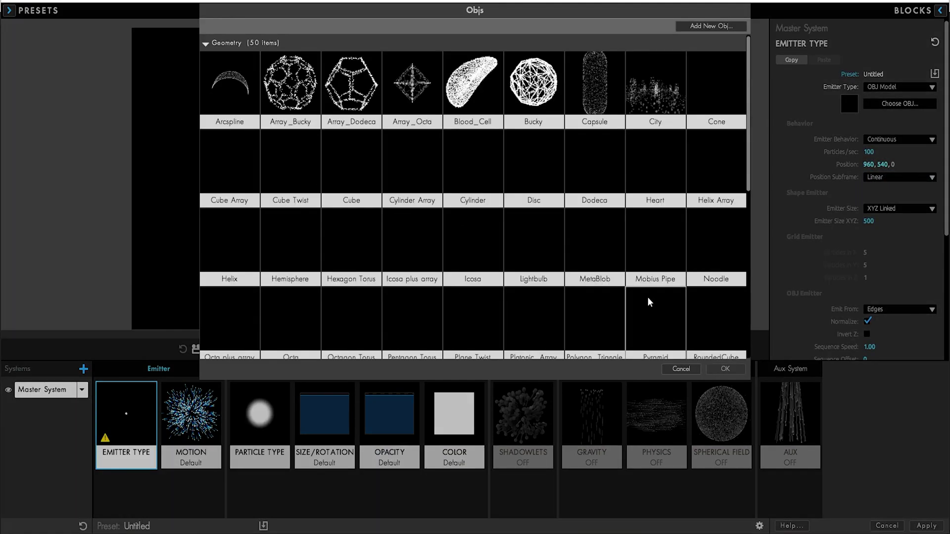
pyautogui.click(655, 179)
pyautogui.click(724, 369)
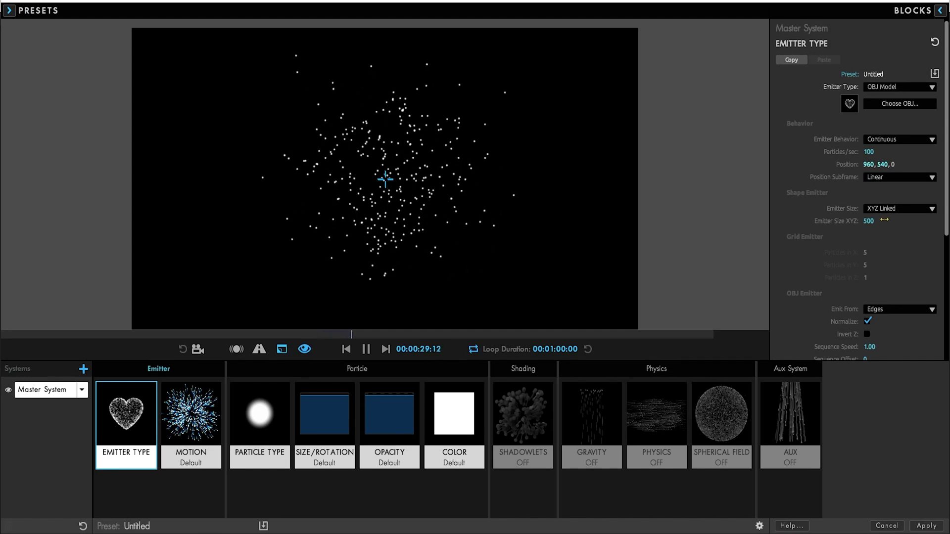
# Enlarge the heart emitter to an XYZ Linked size of 1322
pyautogui.moveTo(869, 221); pyautogui.dragTo(849, 227)
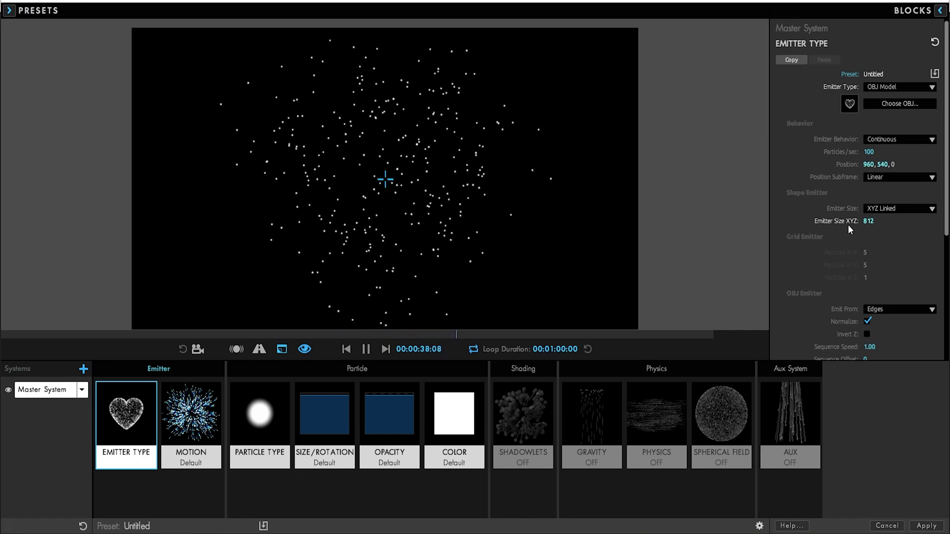
pyautogui.click(891, 209)
pyautogui.click(890, 241)
pyautogui.click(890, 209)
pyautogui.click(886, 216)
pyautogui.moveTo(836, 227); pyautogui.dragTo(844, 226)
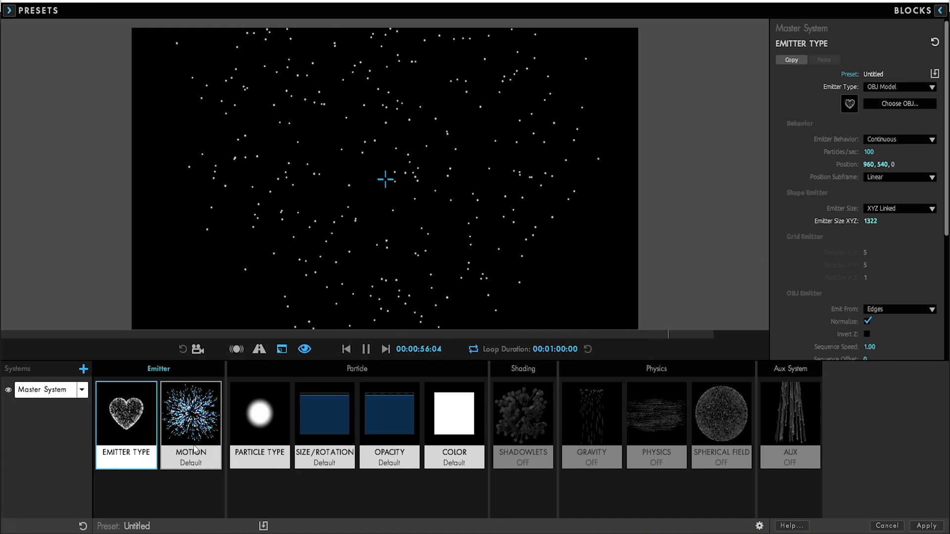
# Set the emitter motion to Directional with a 0% direction spread and a velocity of -10
pyautogui.click(191, 413)
pyautogui.click(897, 87)
pyautogui.click(896, 109)
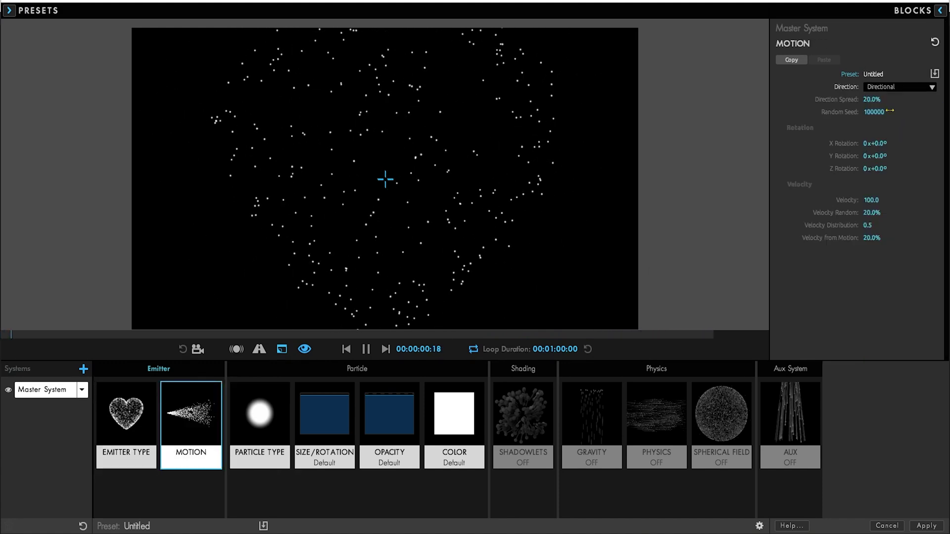
pyautogui.moveTo(873, 104); pyautogui.dragTo(853, 104)
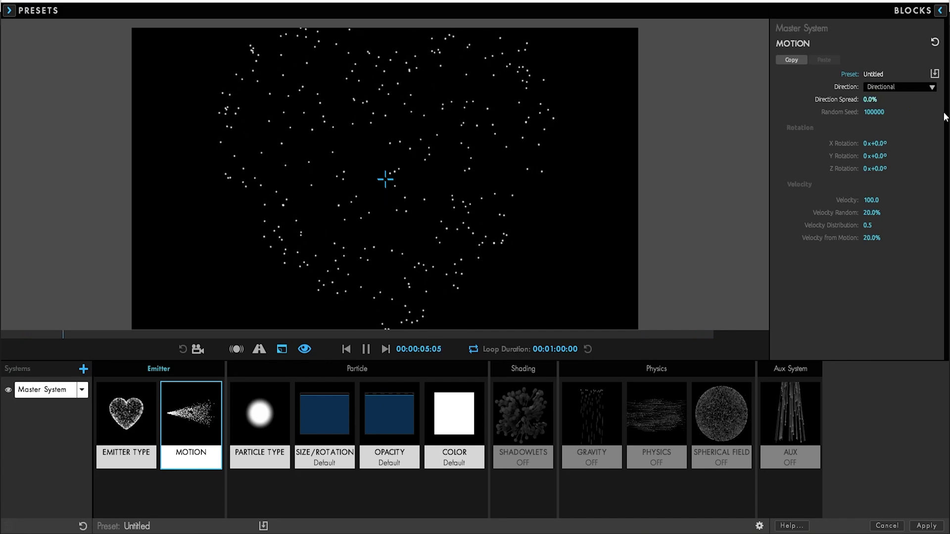
pyautogui.moveTo(871, 200); pyautogui.dragTo(855, 200)
pyautogui.moveTo(871, 200); pyautogui.dragTo(892, 187)
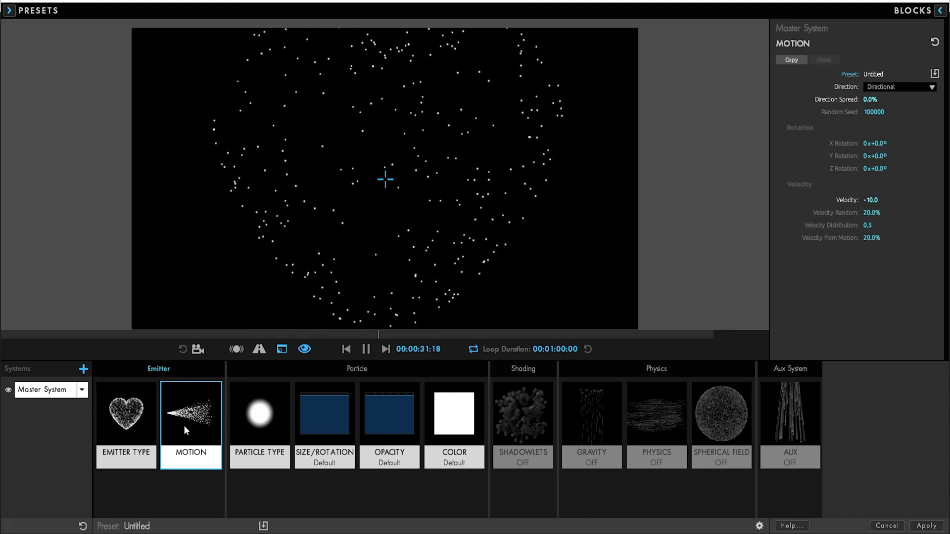
# Set the particle type to Textured Polygon Fill with the Heart sprite from the 2D Shapes collection
pyautogui.click(239, 427)
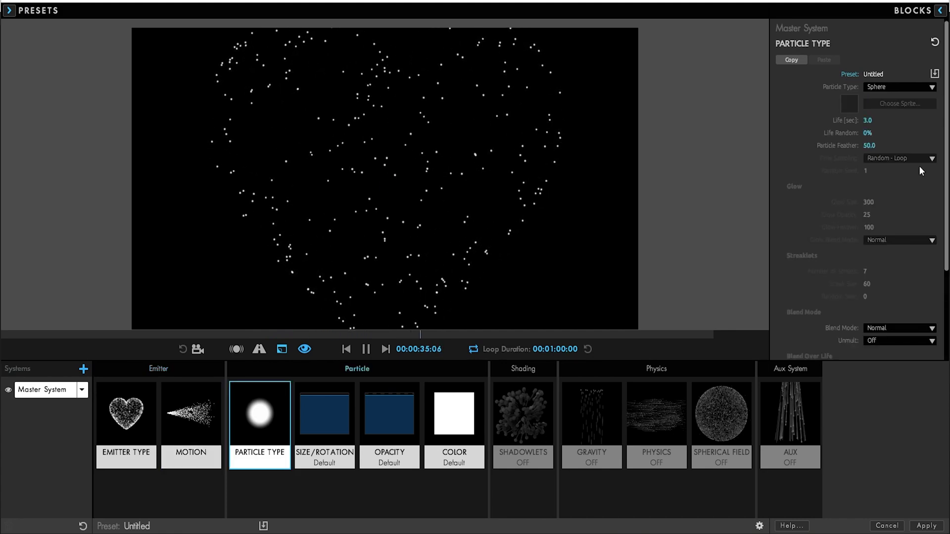
pyautogui.click(889, 87)
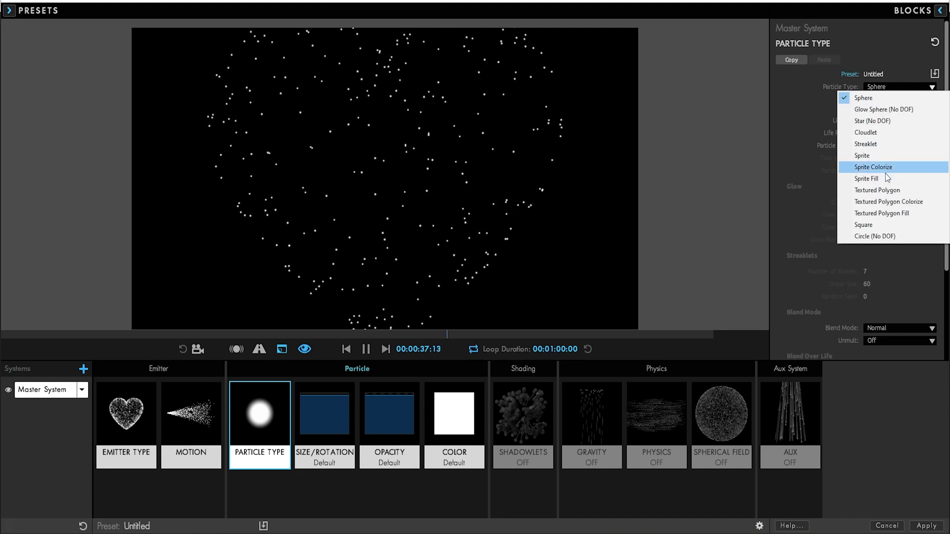
pyautogui.click(866, 214)
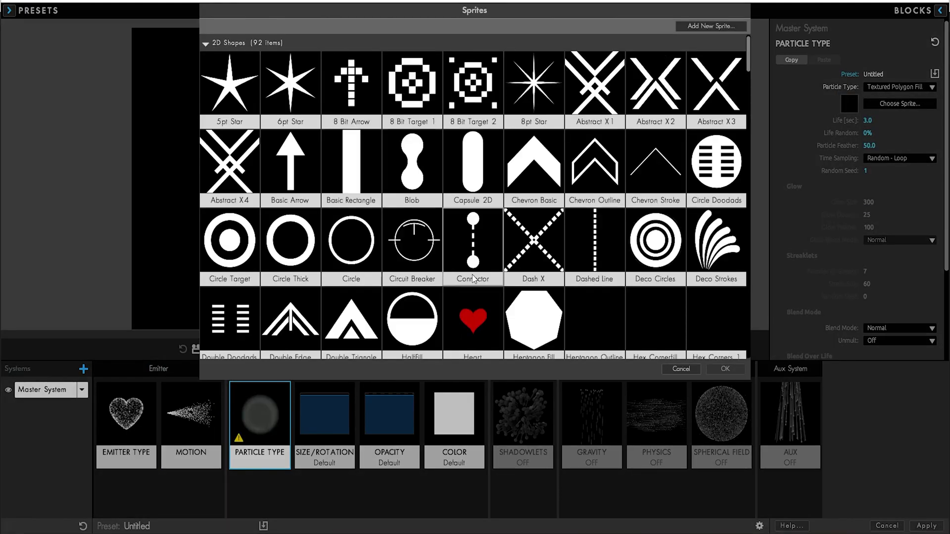
pyautogui.scroll(-1, 465, 297)
pyautogui.click(464, 313)
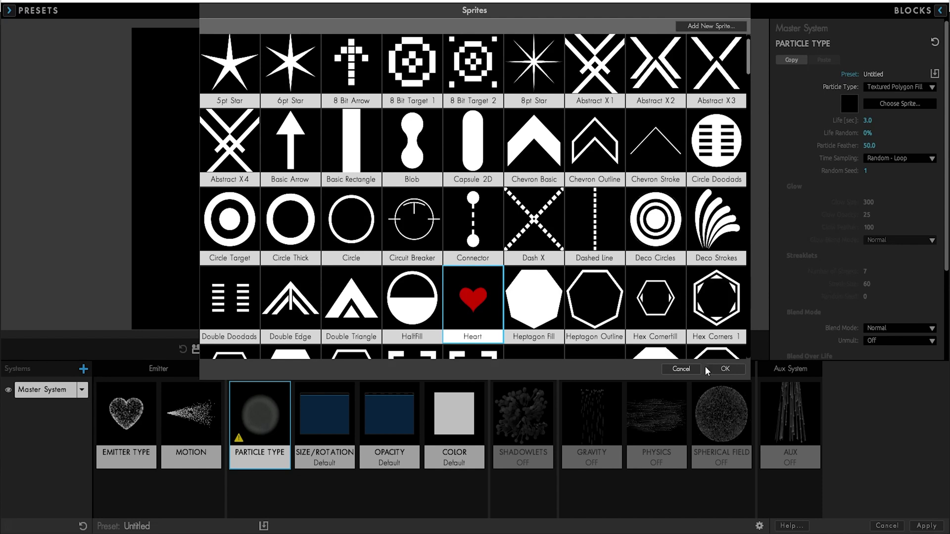
pyautogui.click(712, 370)
# Set the heart particles' size to 50
pyautogui.click(323, 418)
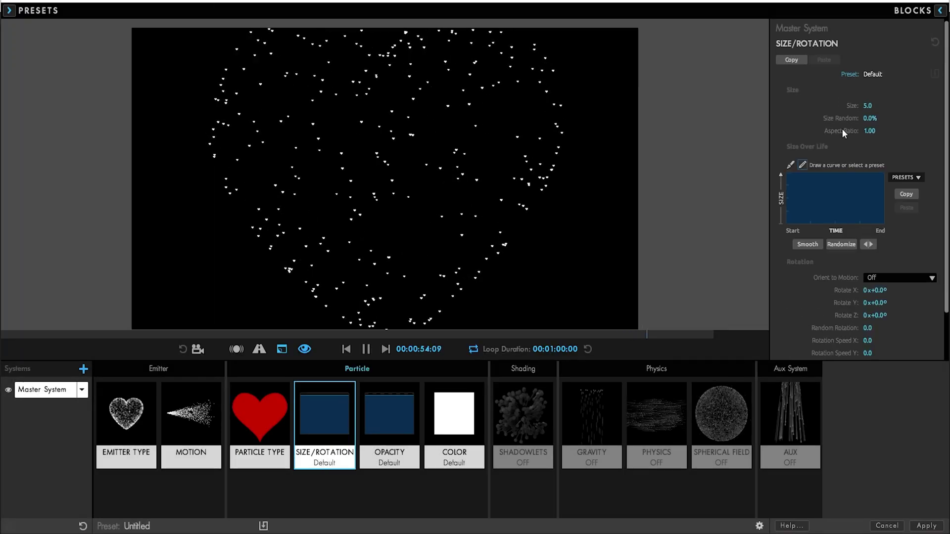
pyautogui.moveTo(867, 105); pyautogui.dragTo(885, 104)
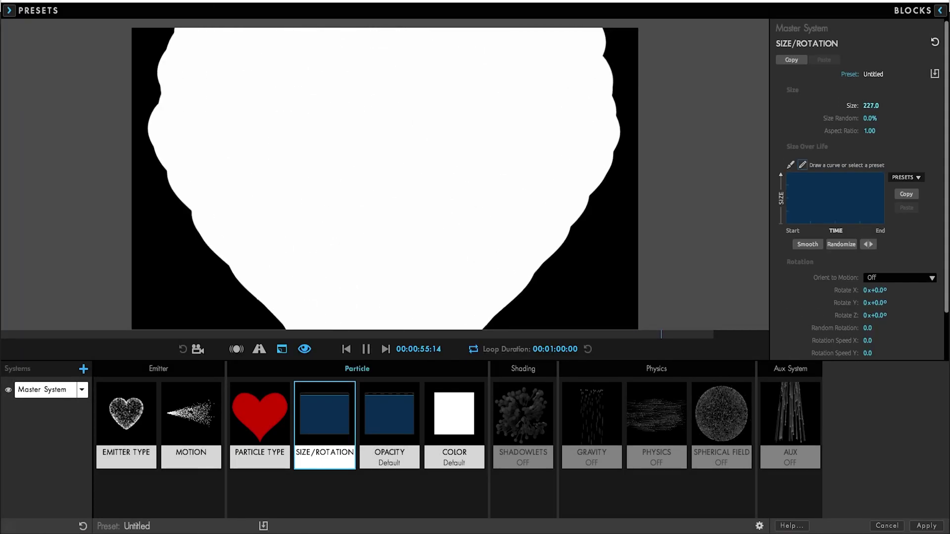
pyautogui.click(883, 102)
pyautogui.write('50')
pyautogui.press('Return')
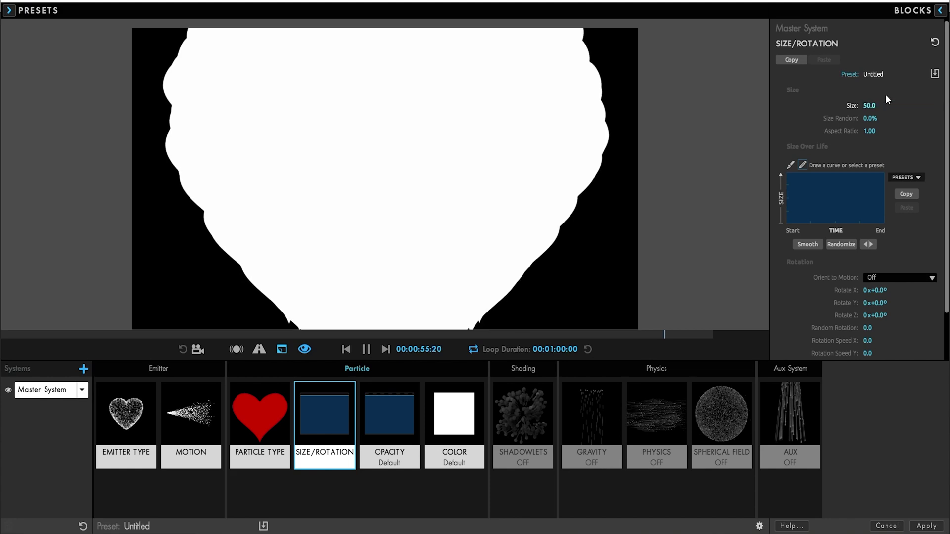
# Apply the Opacity Over Life preset curve that rises quickly to a peak and fades linearly to zero
pyautogui.click(389, 415)
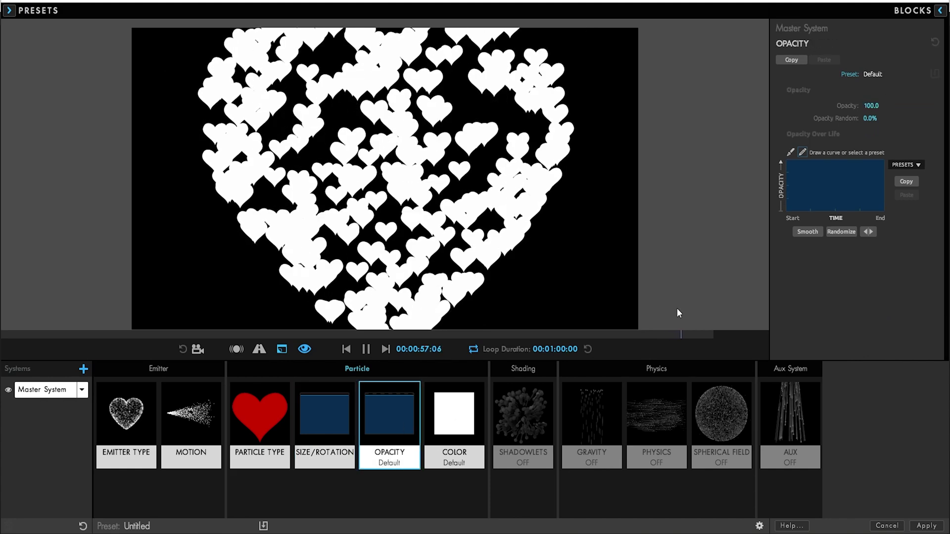
pyautogui.click(905, 164)
pyautogui.click(897, 199)
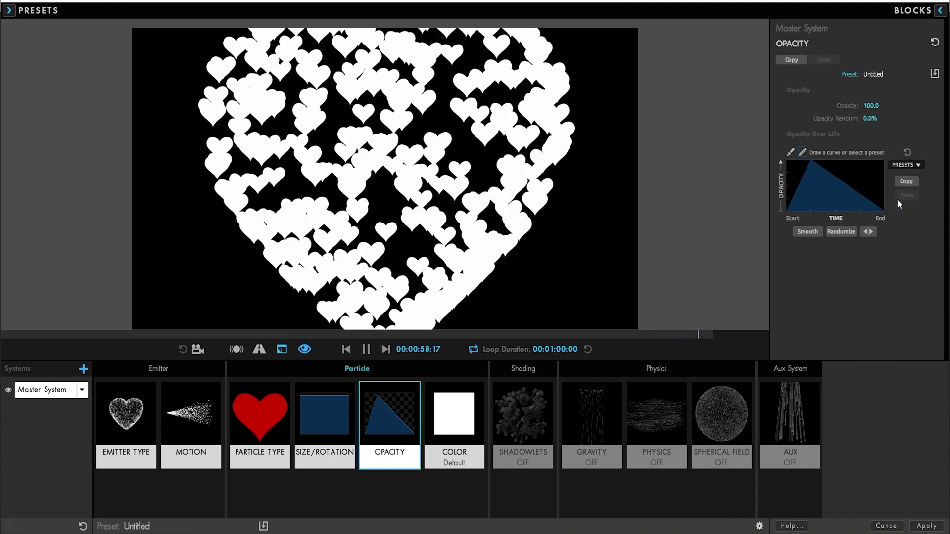
# Enlarge the heart-shaped emitter to an XYZ size of about 2166
pyautogui.click(126, 415)
pyautogui.moveTo(864, 223); pyautogui.dragTo(930, 223)
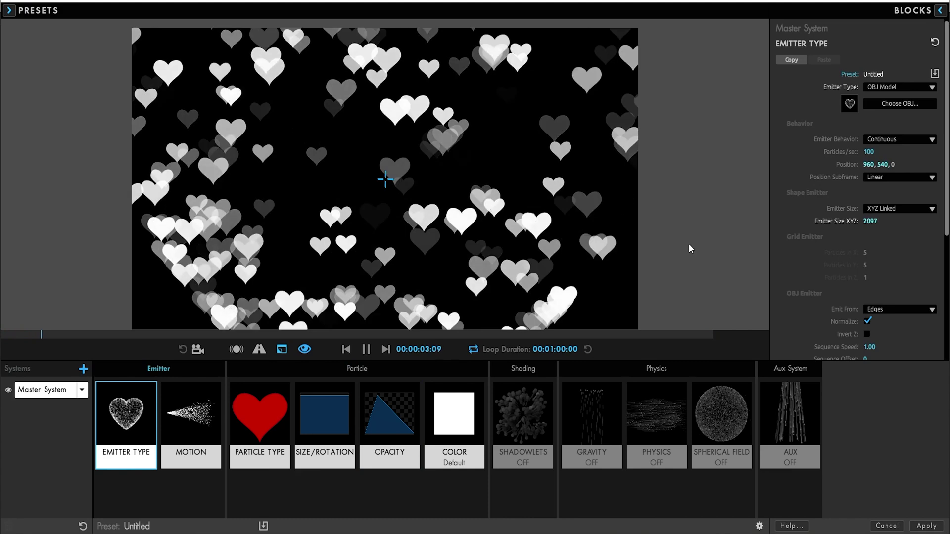
pyautogui.moveTo(867, 221); pyautogui.dragTo(890, 221)
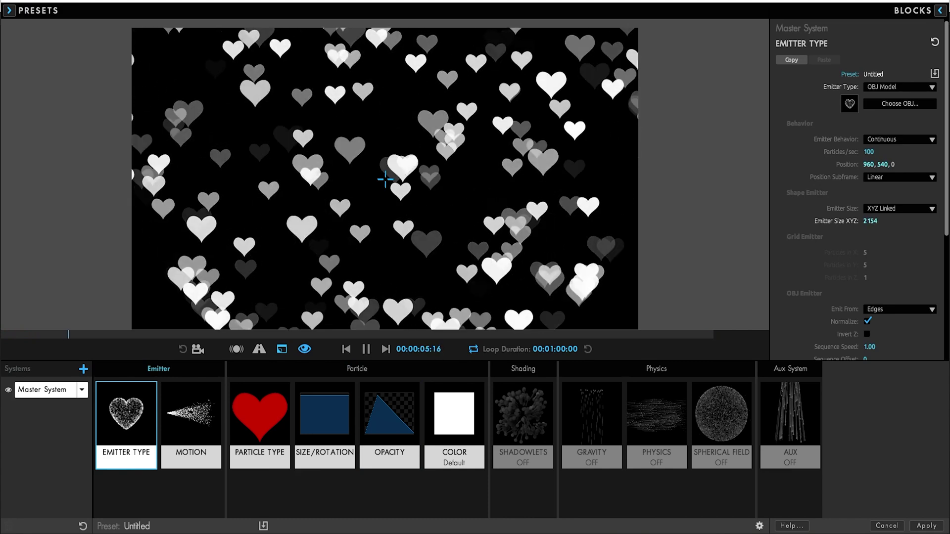
# Set the Master System's physics Wind Z to -33
pyautogui.click(192, 430)
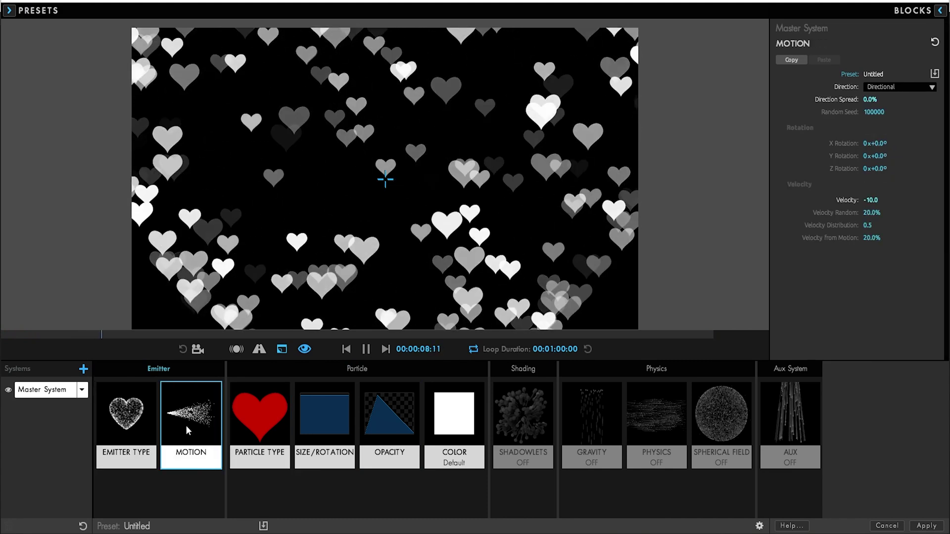
pyautogui.click(656, 425)
pyautogui.moveTo(867, 206); pyautogui.dragTo(860, 206)
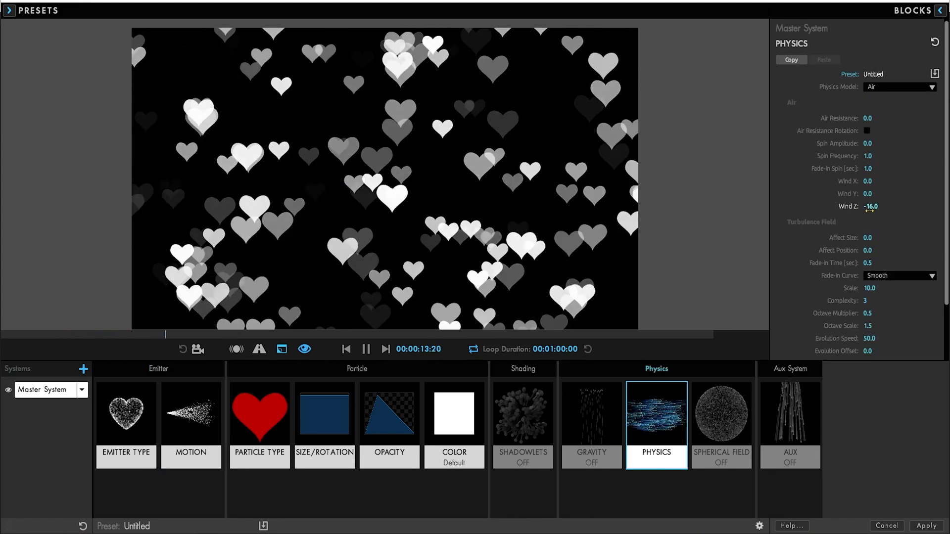
pyautogui.moveTo(870, 206); pyautogui.dragTo(861, 207)
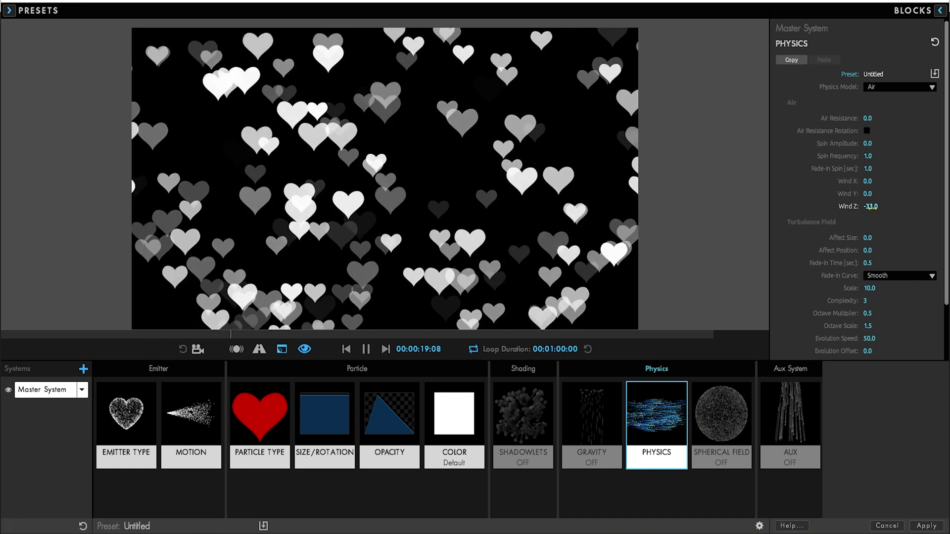
# Open the Master System's Spherical Field settings
pyautogui.click(709, 455)
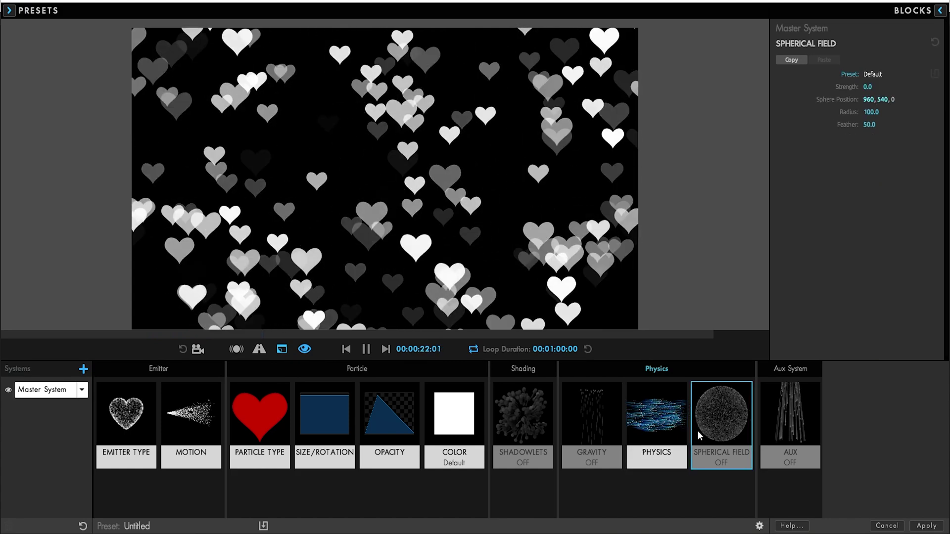
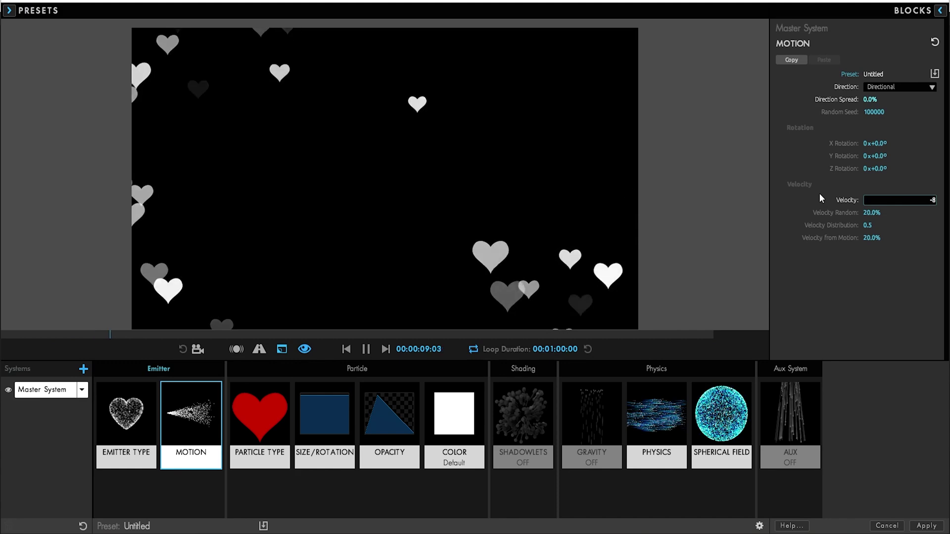
# Set the Master System's emitter velocity to -8 and its physics Wind Z to -10
pyautogui.press('Return')
pyautogui.click(656, 416)
pyautogui.click(869, 207)
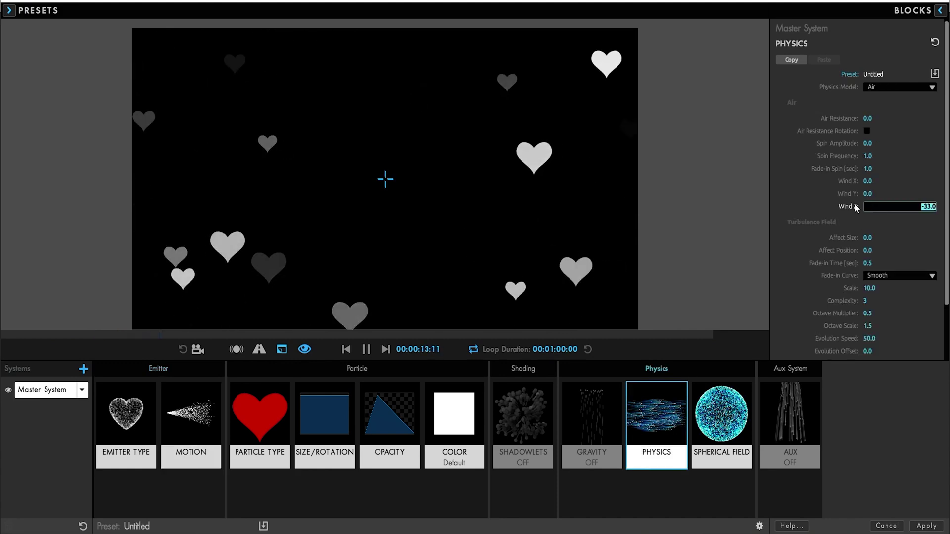
pyautogui.write('-10')
pyautogui.press('Return')
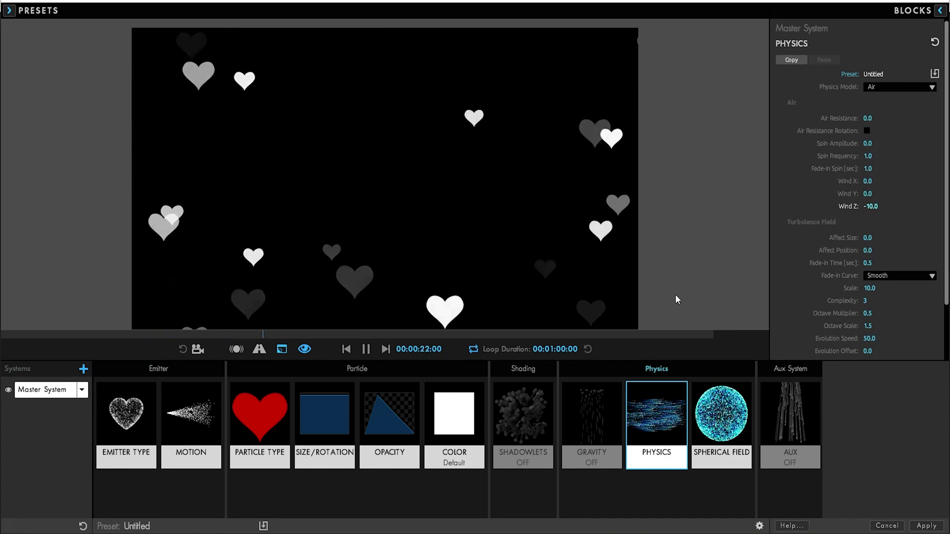
# Set the heart emitter's rate to 20 particles per second
pyautogui.click(210, 442)
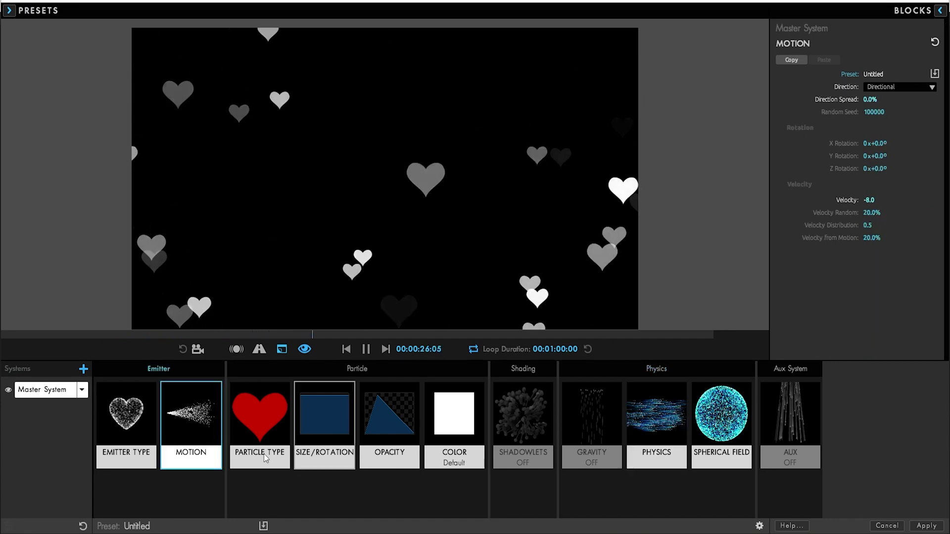
pyautogui.click(126, 426)
pyautogui.click(866, 152)
pyautogui.write('20')
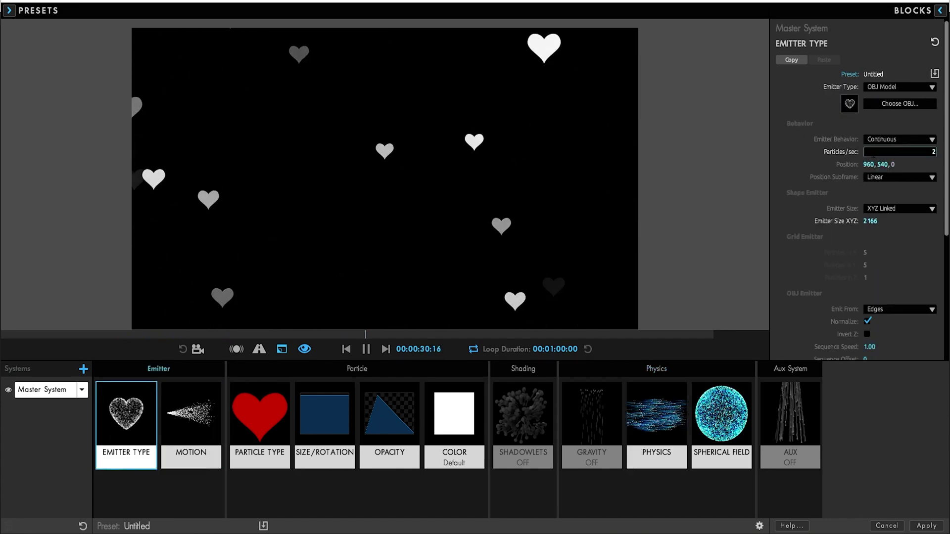
pyautogui.press('Return')
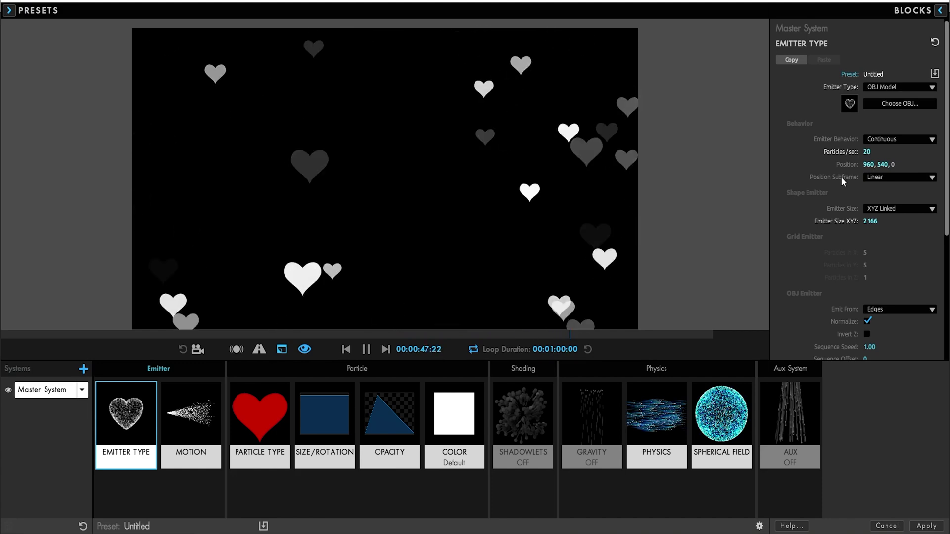
# Duplicate the Master System and change the duplicate's particle type to Sphere
pyautogui.click(82, 391)
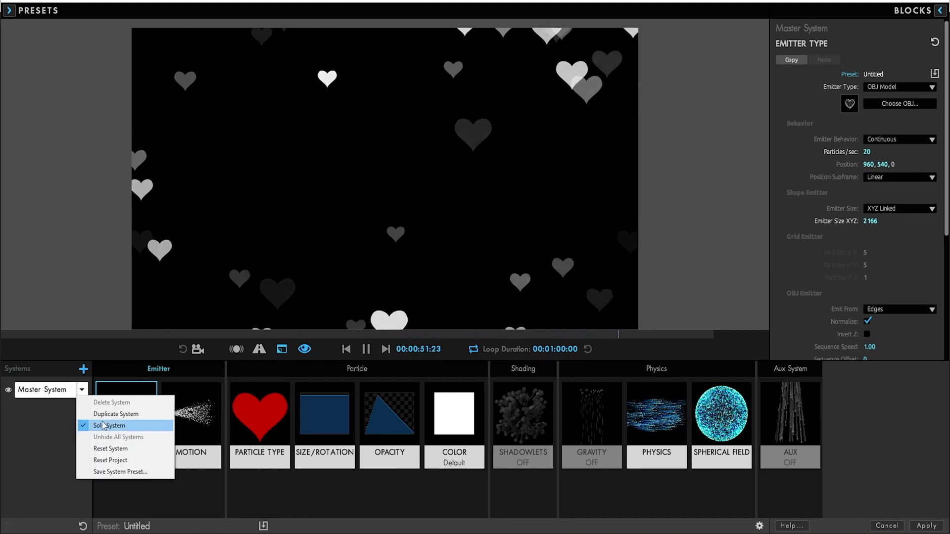
pyautogui.click(114, 414)
pyautogui.click(271, 457)
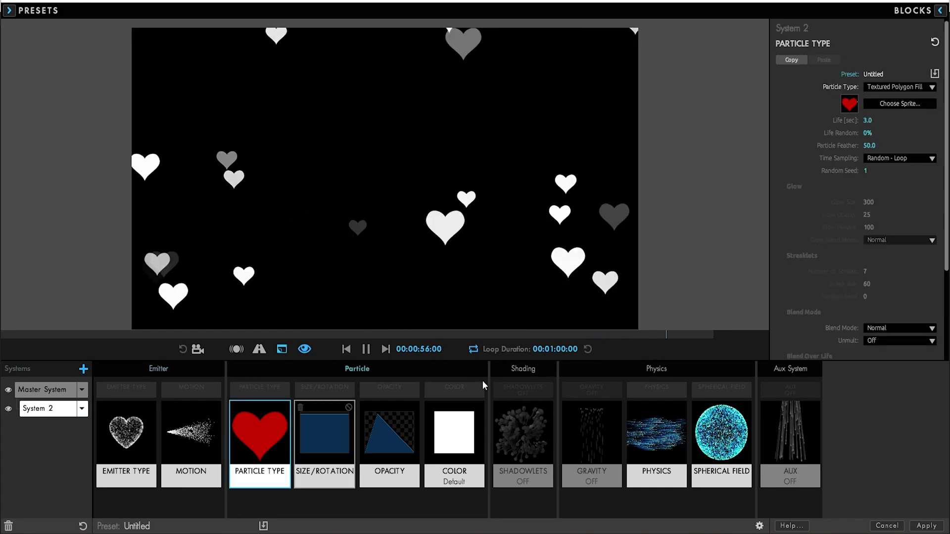
pyautogui.click(897, 86)
pyautogui.click(878, 101)
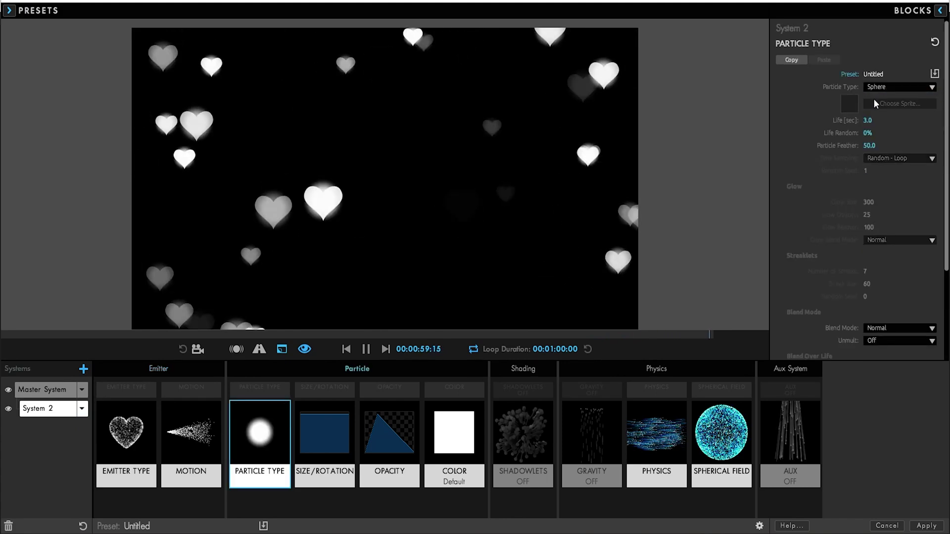
# Set System 2's motion random seed to 105101
pyautogui.click(127, 435)
pyautogui.click(191, 433)
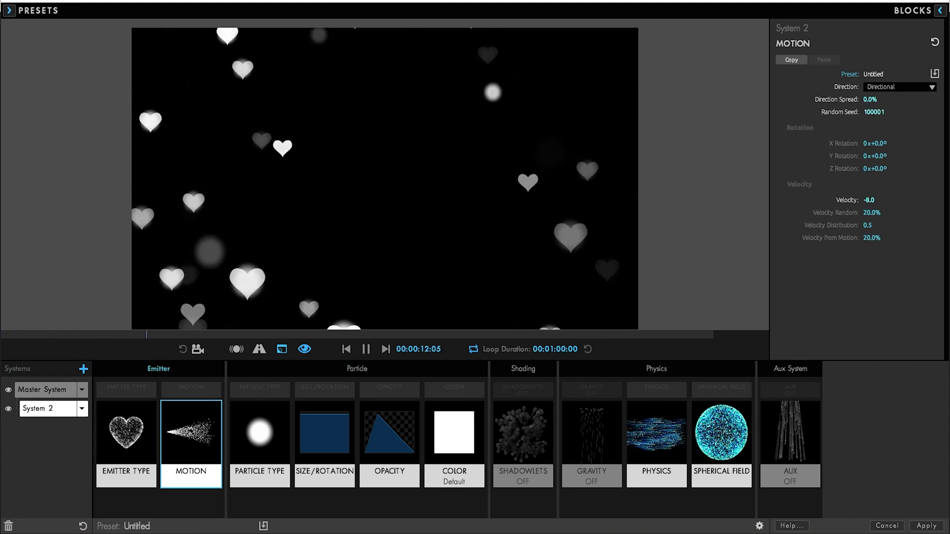
pyautogui.click(874, 112)
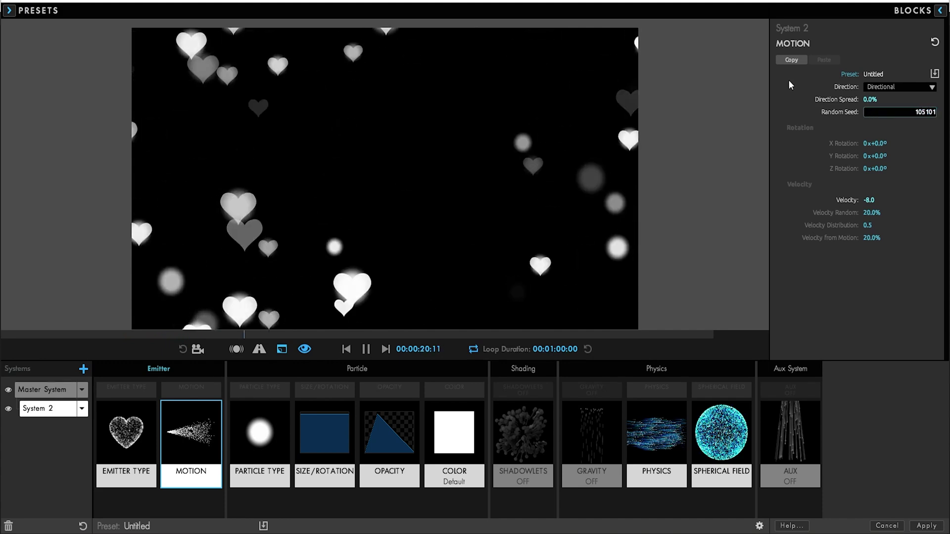
pyautogui.write('51')
pyautogui.press('Return')
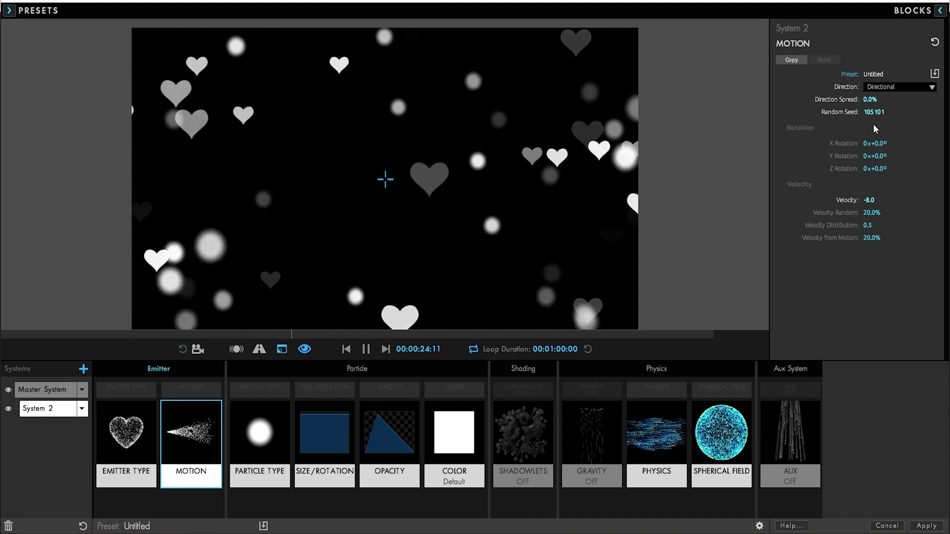
# Set System 2's sphere particle life to 10 seconds with 100% life randomness
pyautogui.click(285, 447)
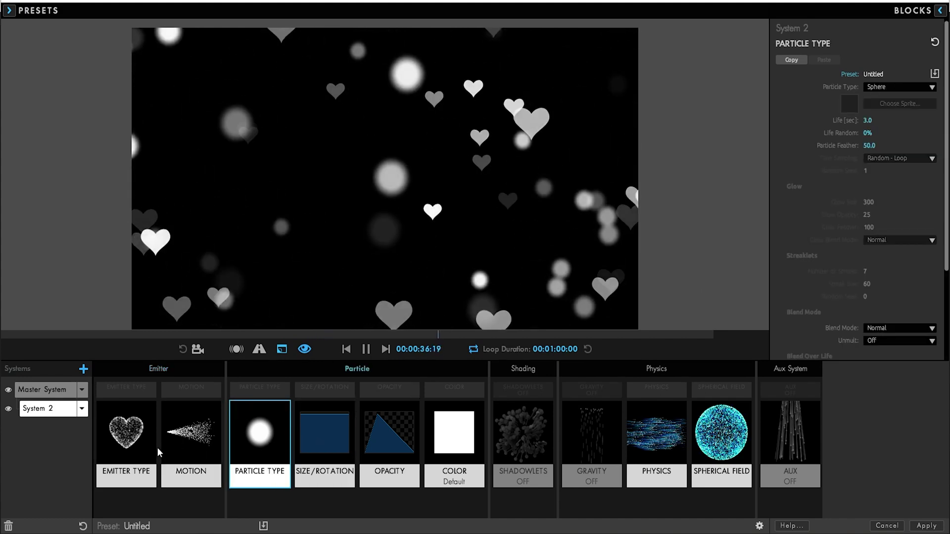
pyautogui.click(867, 120)
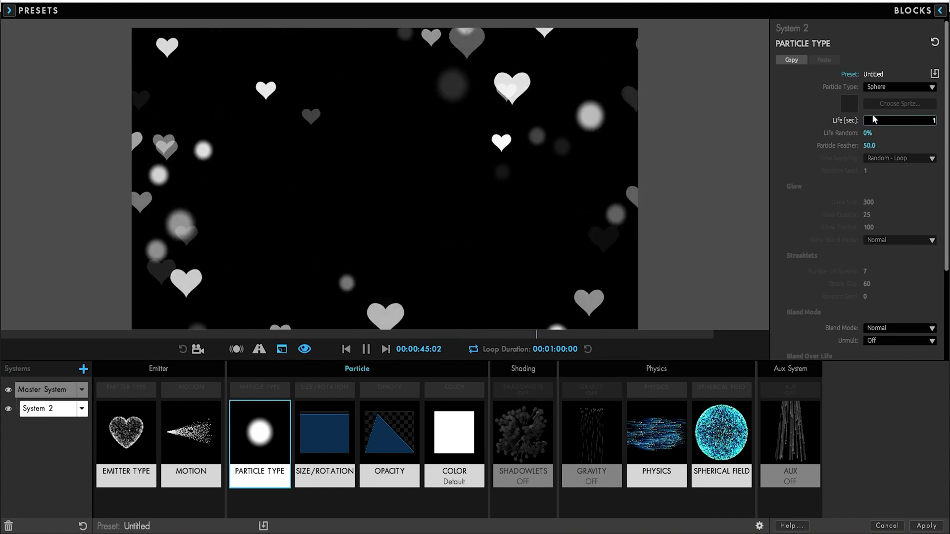
pyautogui.write('10')
pyautogui.press('Return')
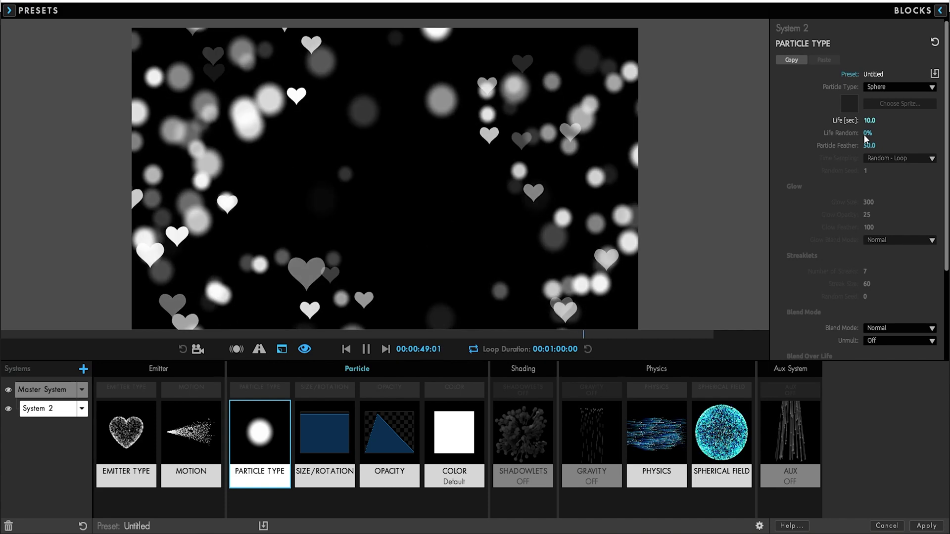
pyautogui.click(865, 133)
pyautogui.write('100')
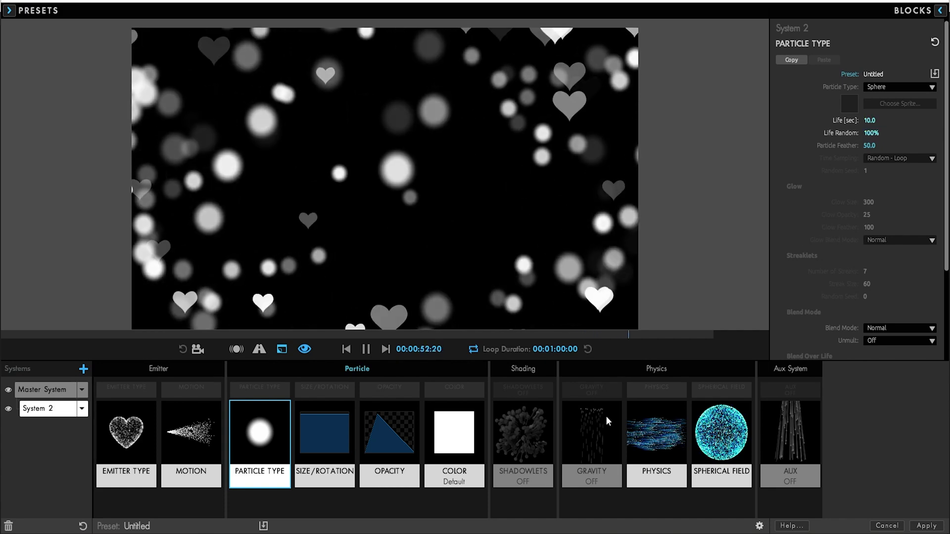
# Set the size of System 2's sphere particles to 100
pyautogui.click(316, 448)
pyautogui.write('100')
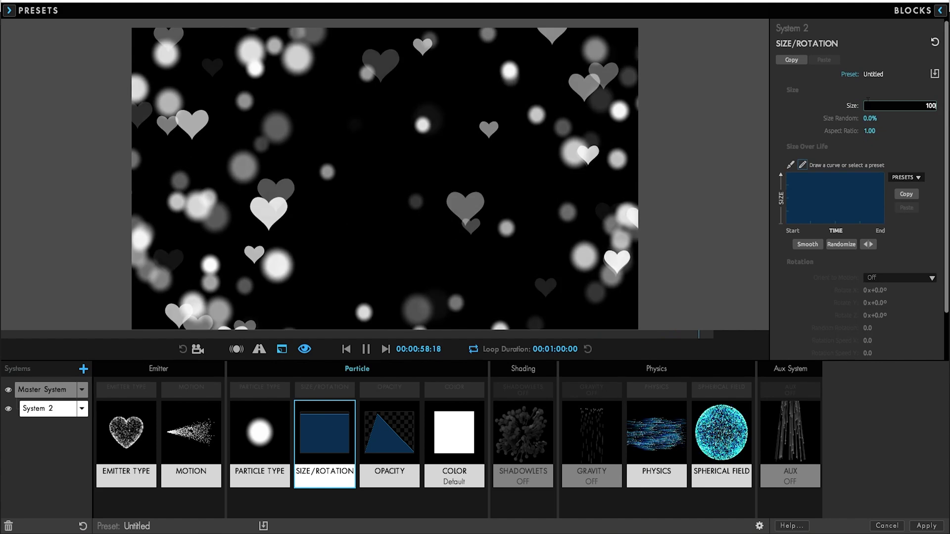
pyautogui.press('Return')
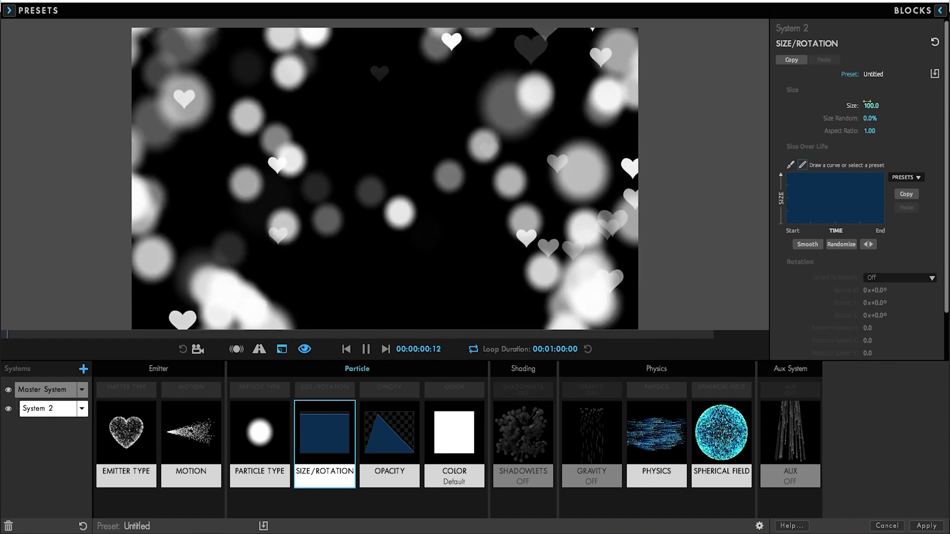
# Set System 2's particle opacity to 30 and remove its Color block
pyautogui.click(390, 436)
pyautogui.click(870, 105)
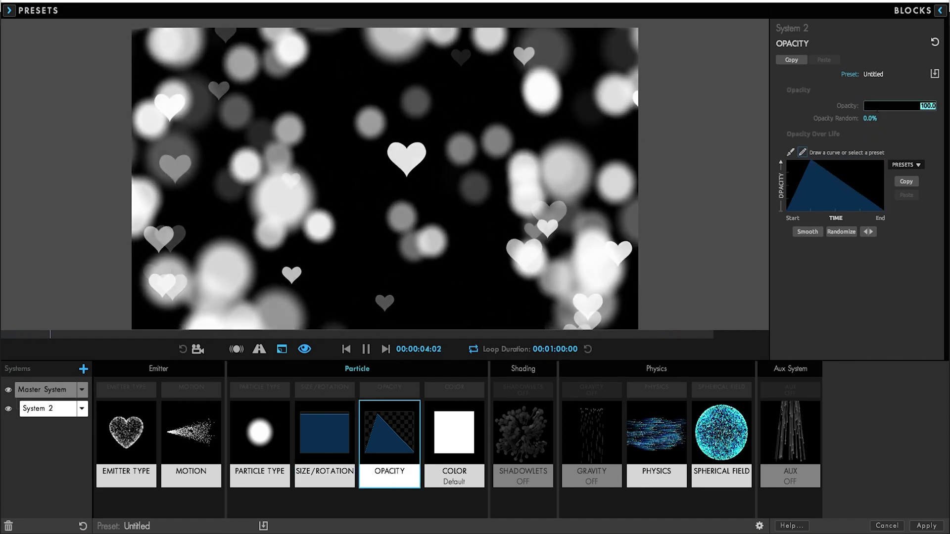
pyautogui.write('30')
pyautogui.press('Return')
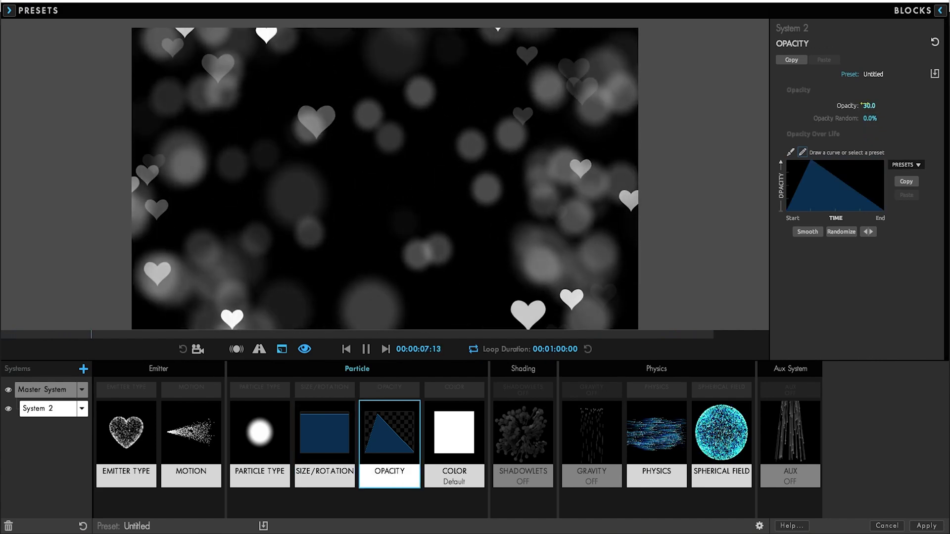
pyautogui.click(430, 407)
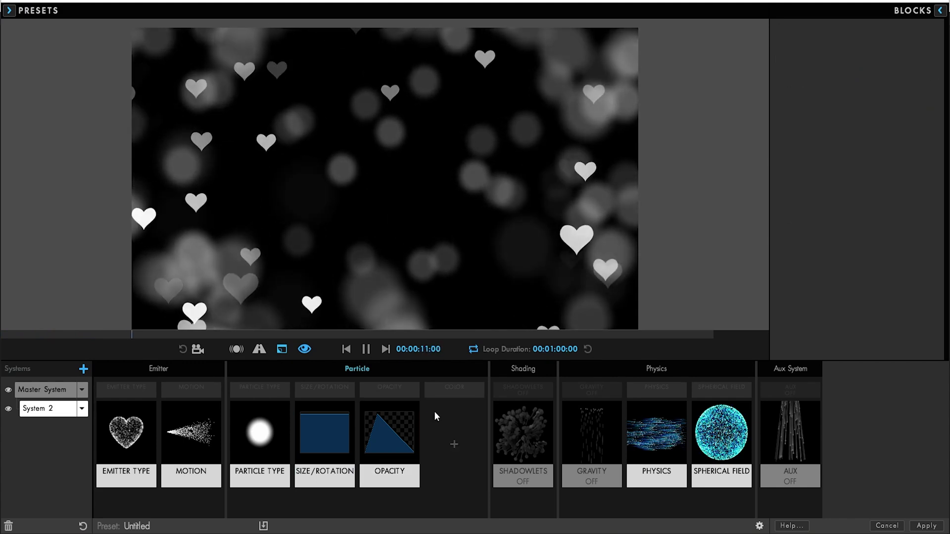
# Set the size randomness of the Master System's heart particles to 100%
pyautogui.click(39, 395)
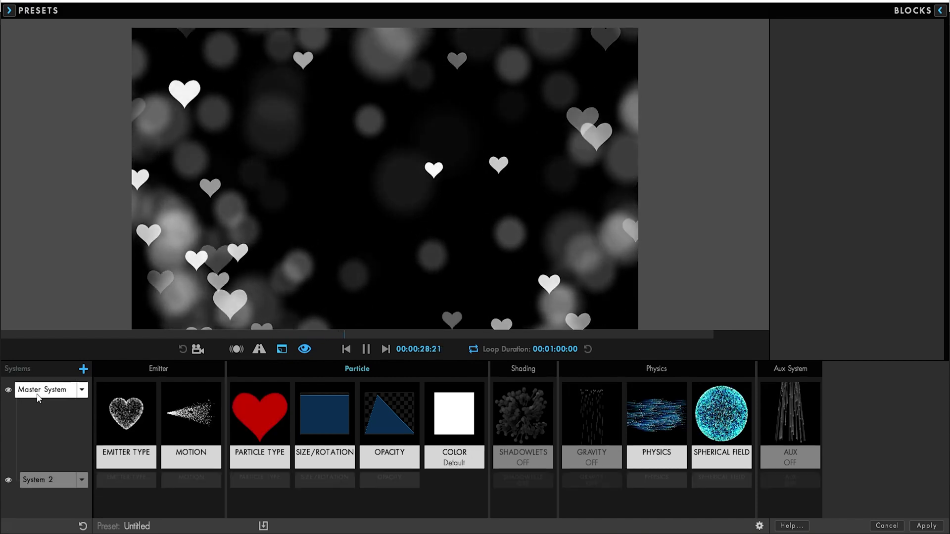
pyautogui.click(324, 418)
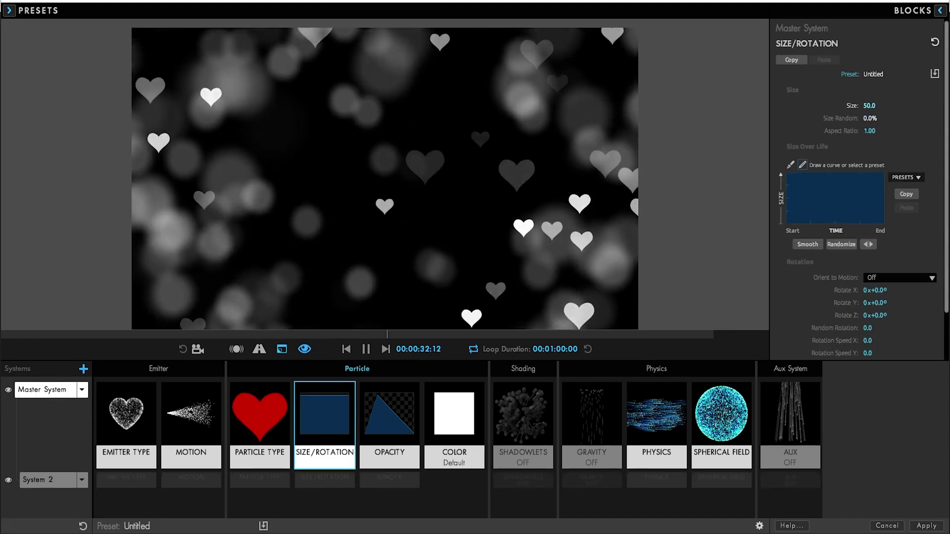
pyautogui.click(869, 118)
pyautogui.write('1')
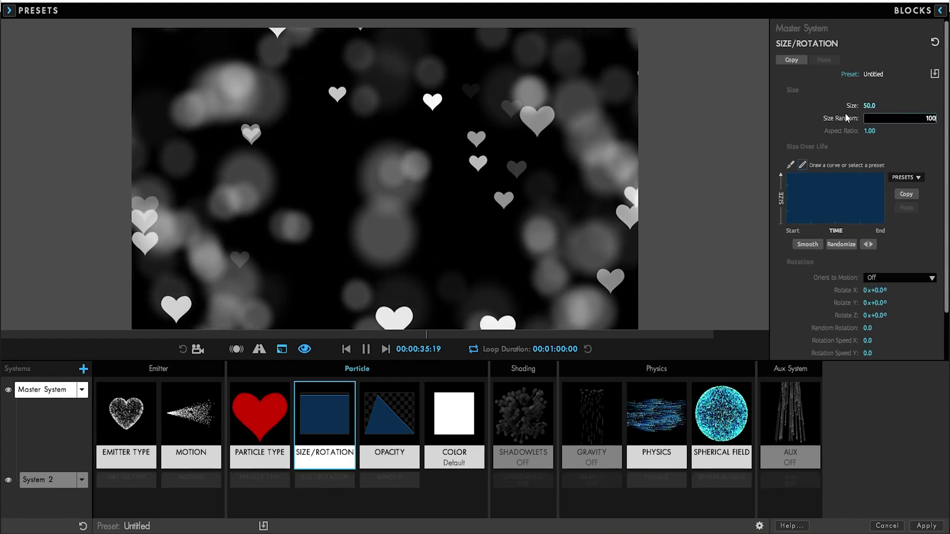
pyautogui.write('00')
pyautogui.press('Return')
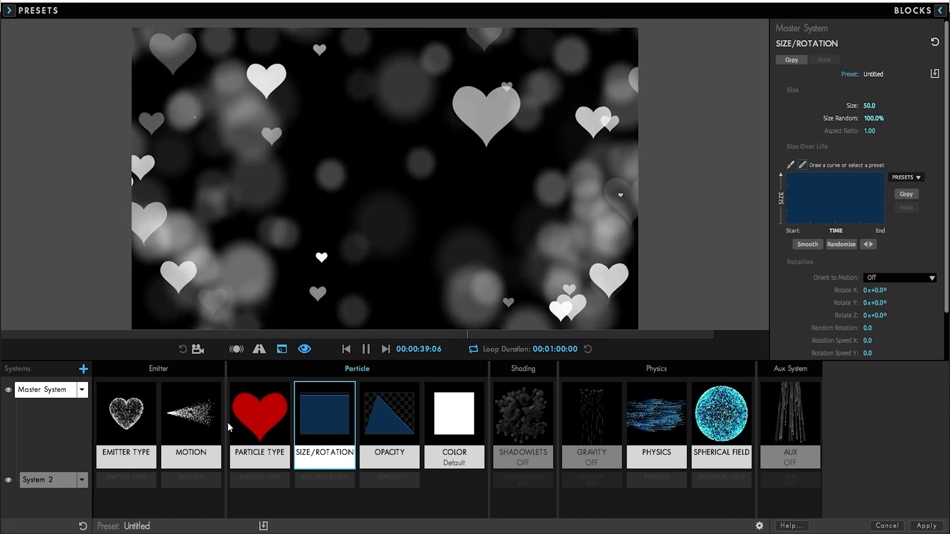
# Give the Master System's heart particles 100% life randomness and a life of 8 seconds
pyautogui.click(270, 420)
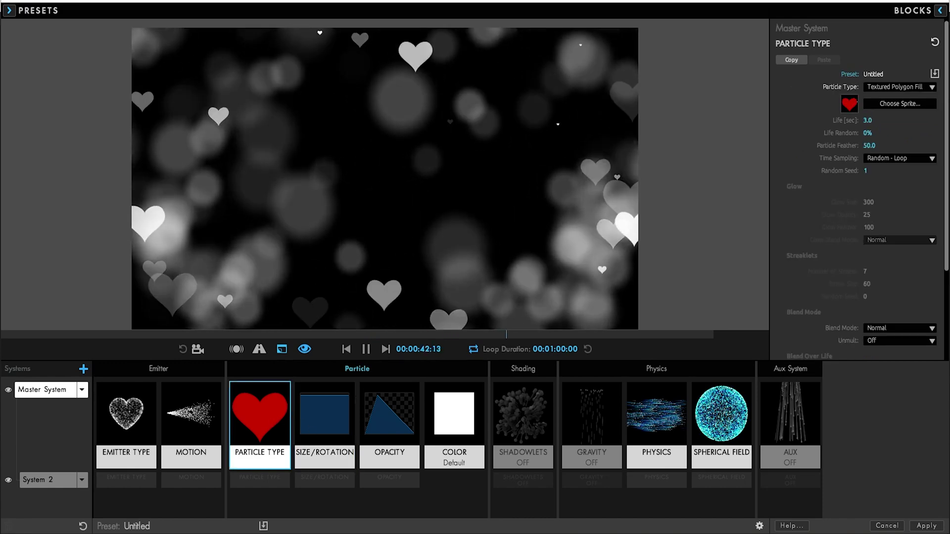
pyautogui.click(869, 132)
pyautogui.write('100')
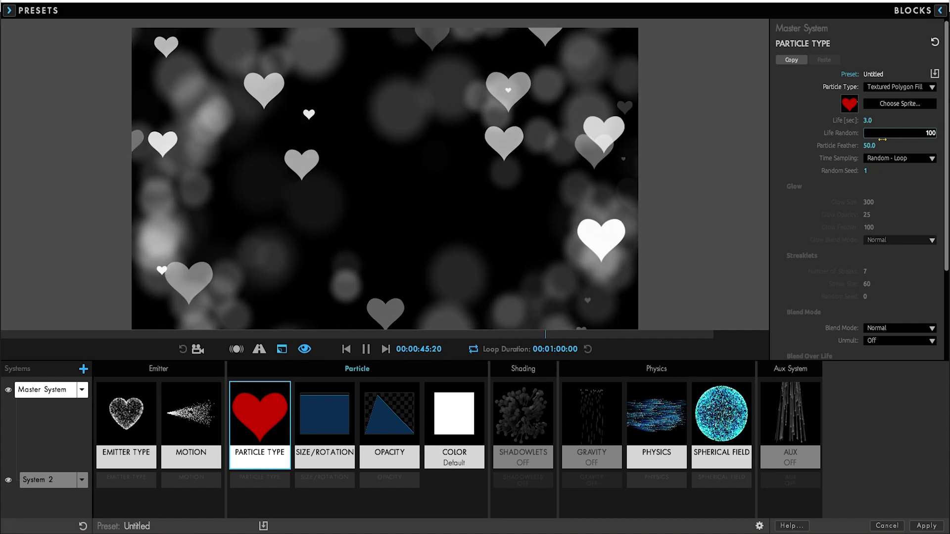
pyautogui.click(867, 120)
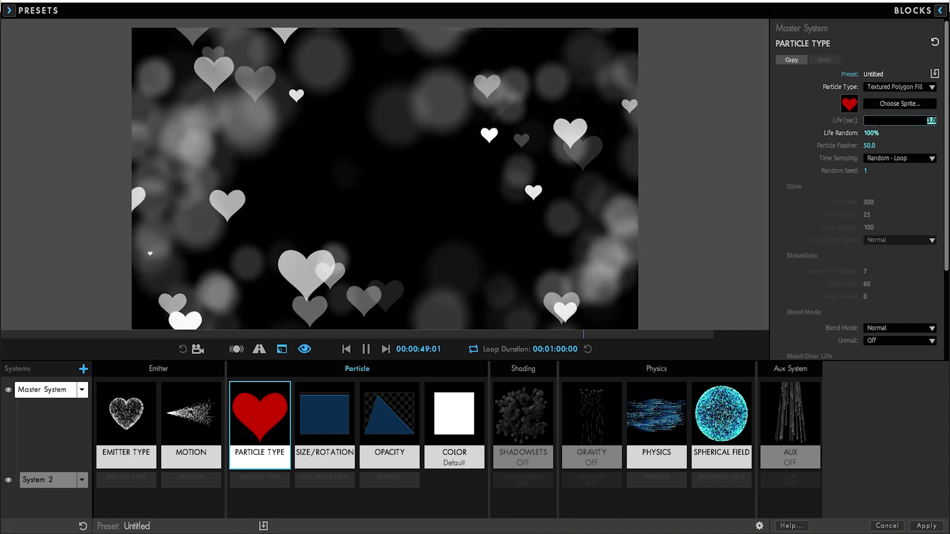
pyautogui.write('8')
pyautogui.press('Return')
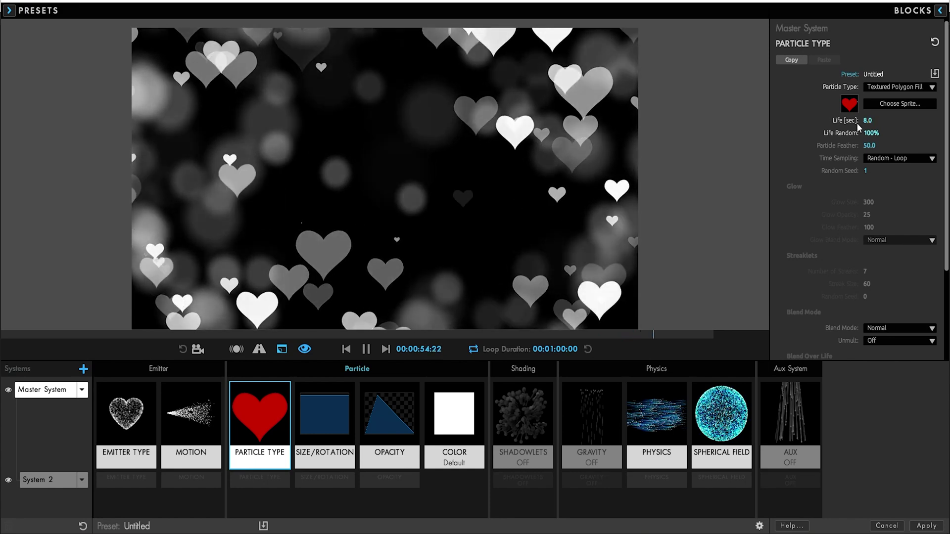
# Set System 2's Spherical Field radius to 500, apply the Designer changes, and check the particles at another time in the composition
pyautogui.click(41, 480)
pyautogui.click(721, 473)
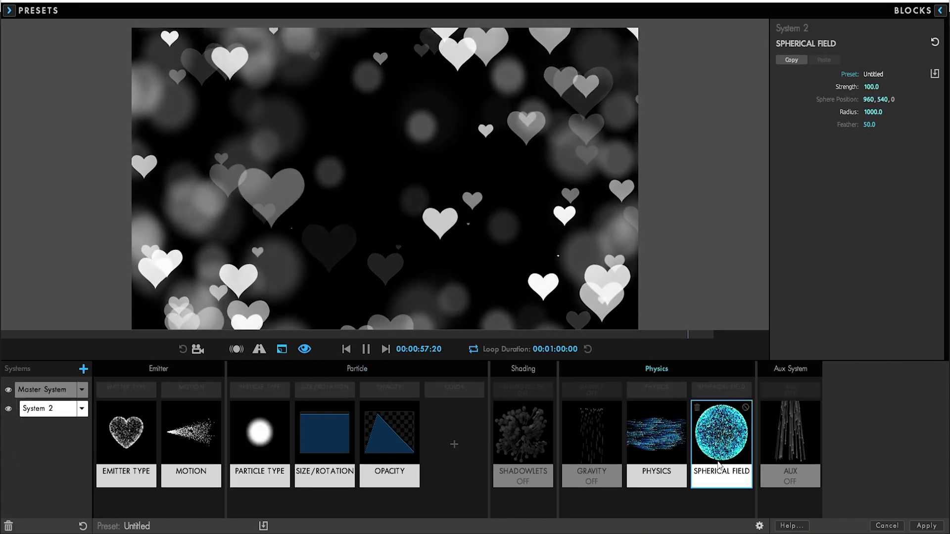
pyautogui.click(873, 112)
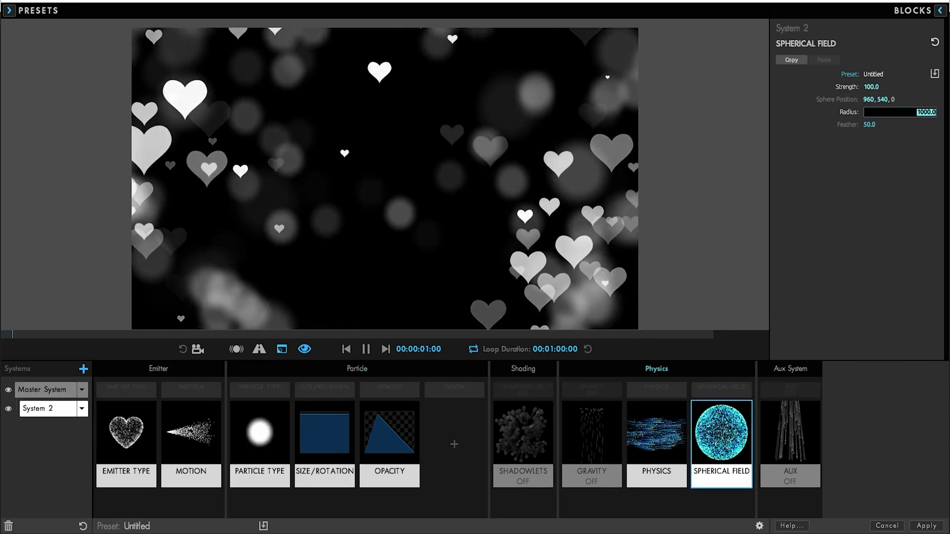
pyautogui.write('500')
pyautogui.press('Return')
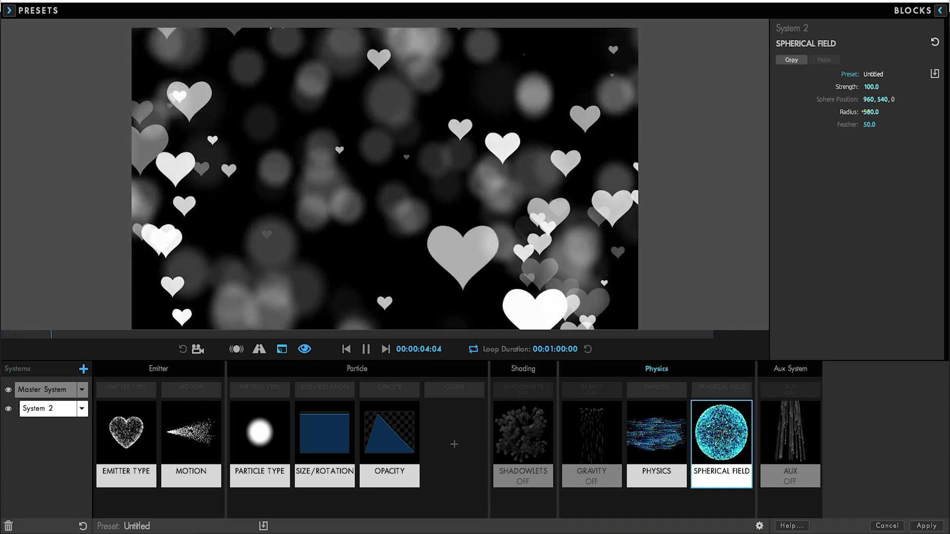
pyautogui.click(927, 525)
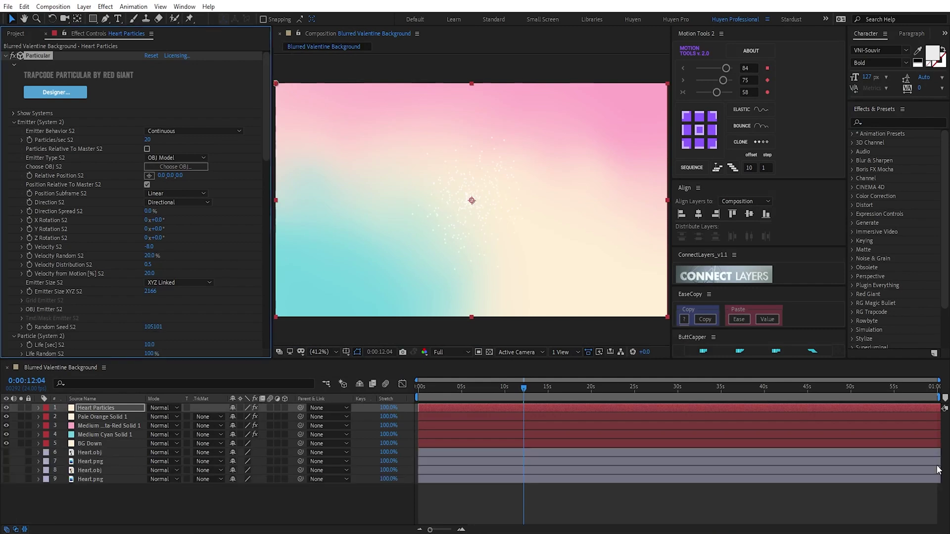
pyautogui.moveTo(511, 386); pyautogui.dragTo(610, 390)
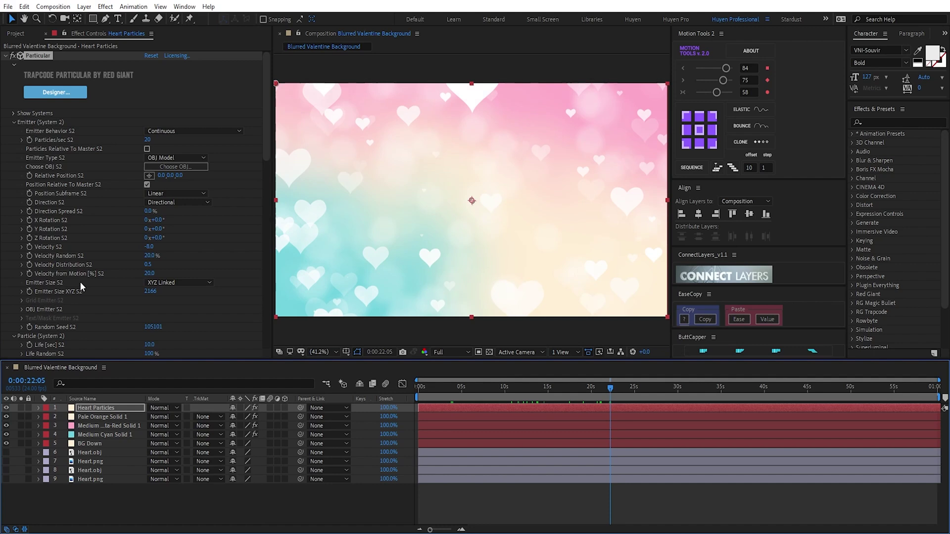
# Change the Master System's particle Set Color option to Over Life
pyautogui.click(14, 114)
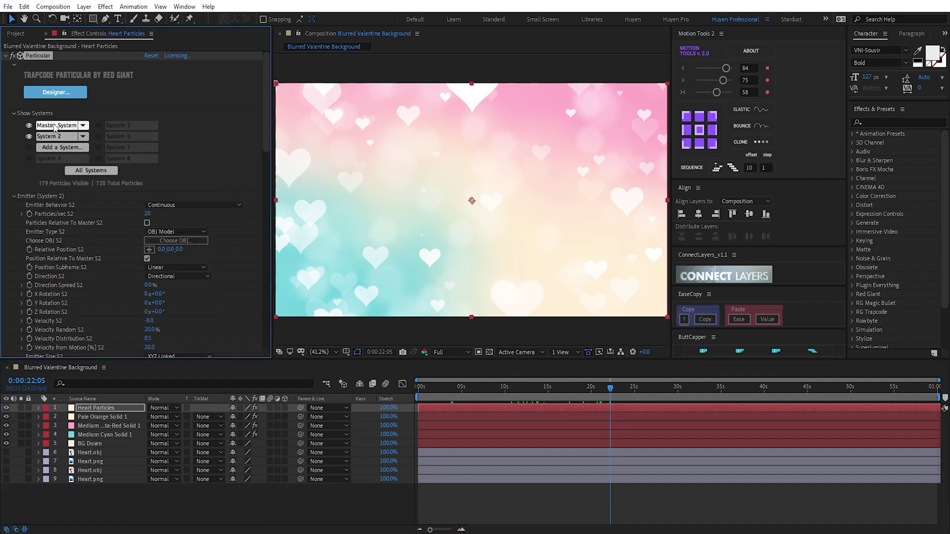
pyautogui.click(14, 197)
pyautogui.click(14, 205)
pyautogui.scroll(-5, 61, 228)
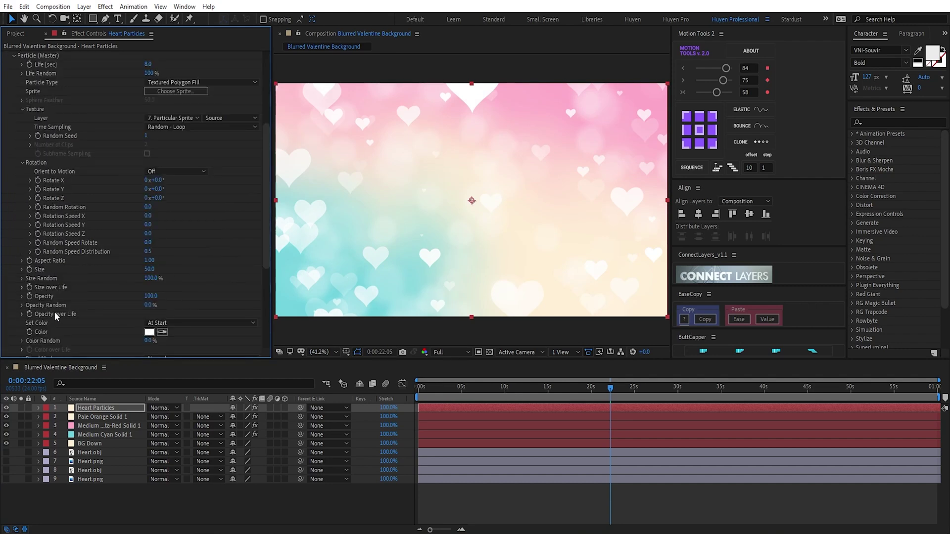
pyautogui.click(174, 327)
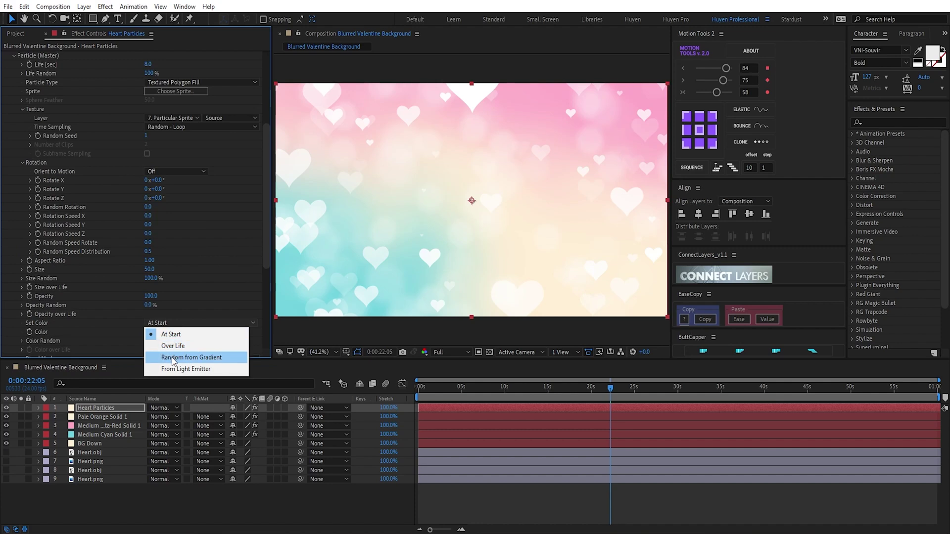
pyautogui.click(176, 346)
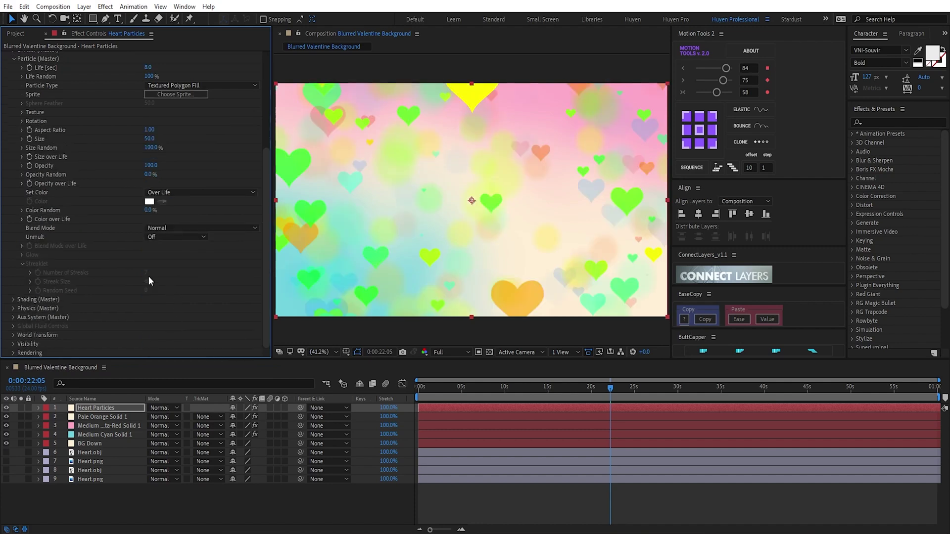
# Load the white-cyan-blue preset into the Master System's Color over Life ramp, remove the blue stop and shift the cyan stop toward the middle
pyautogui.click(21, 219)
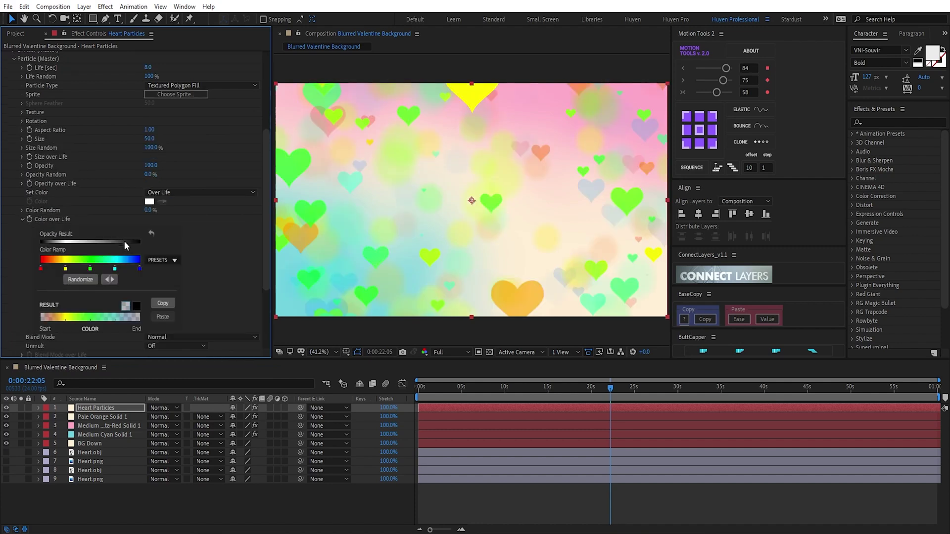
pyautogui.click(161, 260)
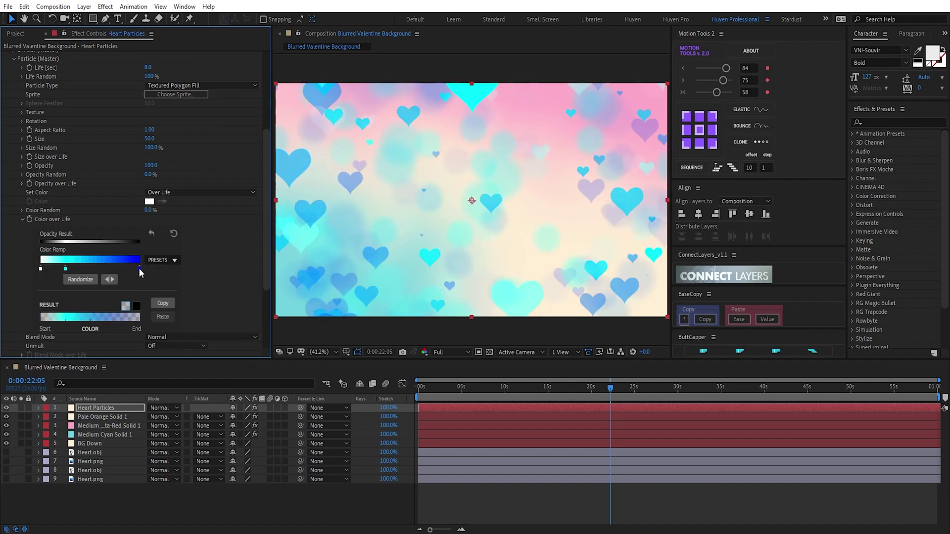
pyautogui.moveTo(438, 390); pyautogui.dragTo(627, 390)
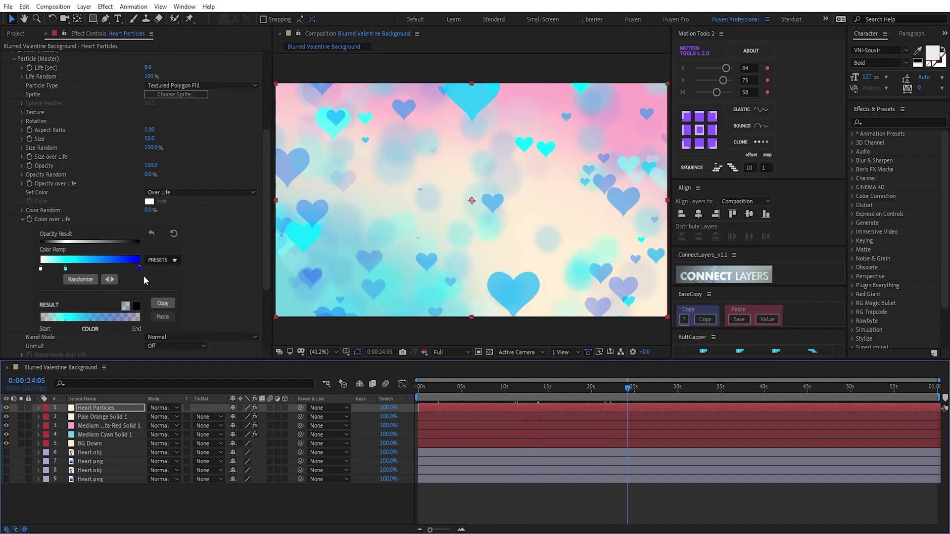
pyautogui.moveTo(139, 268); pyautogui.dragTo(101, 268)
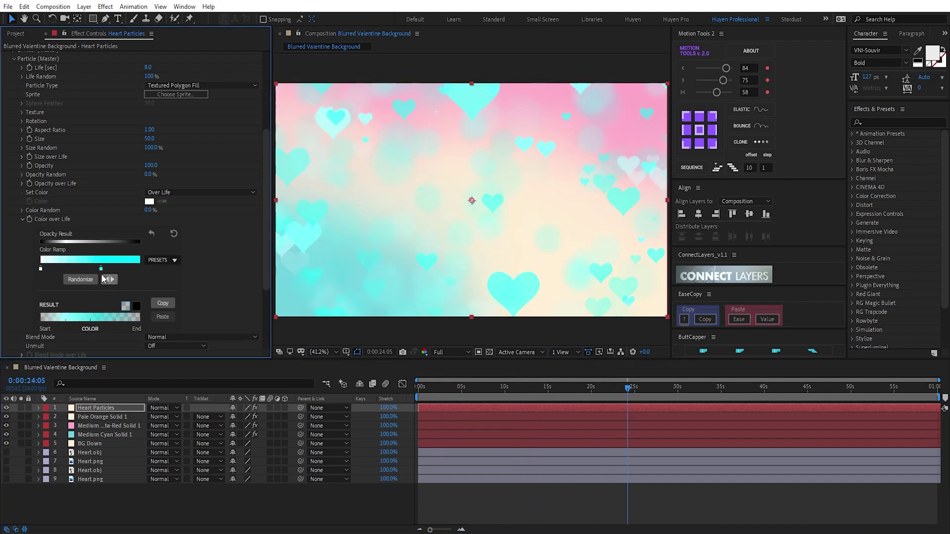
# Recolor the ramp's cyan stop to pale pink FFDBE7 and preview the animation from the start
pyautogui.doubleClick(100, 268)
pyautogui.click(822, 382)
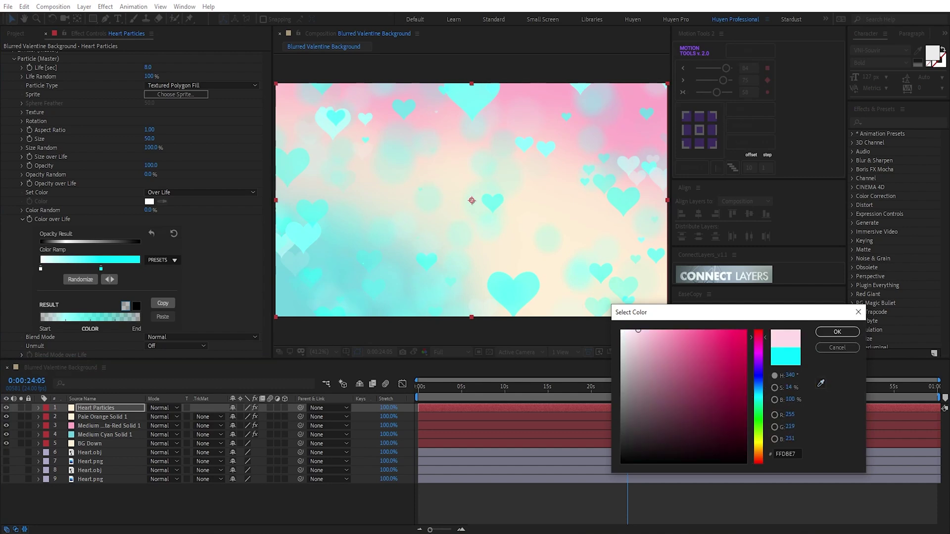
pyautogui.click(836, 332)
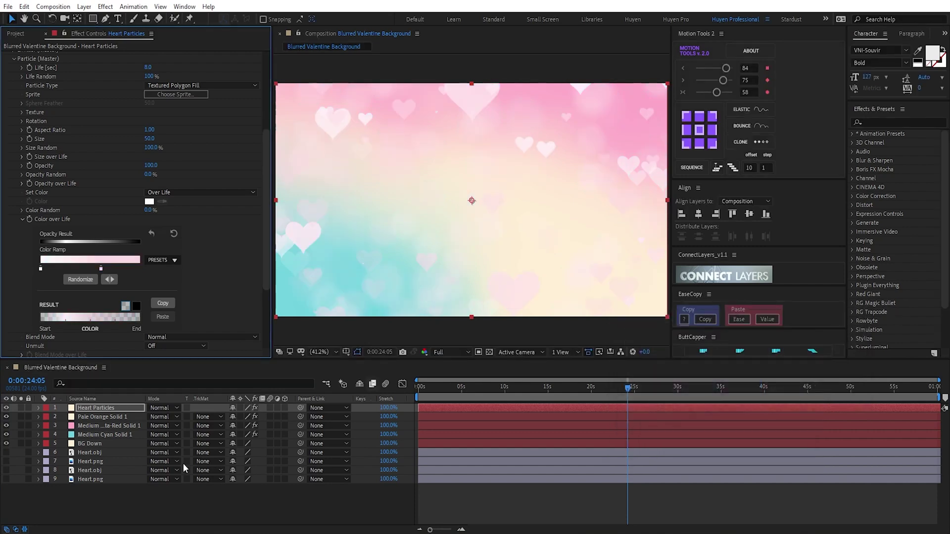
pyautogui.moveTo(455, 386); pyautogui.dragTo(414, 398)
pyautogui.press('space')
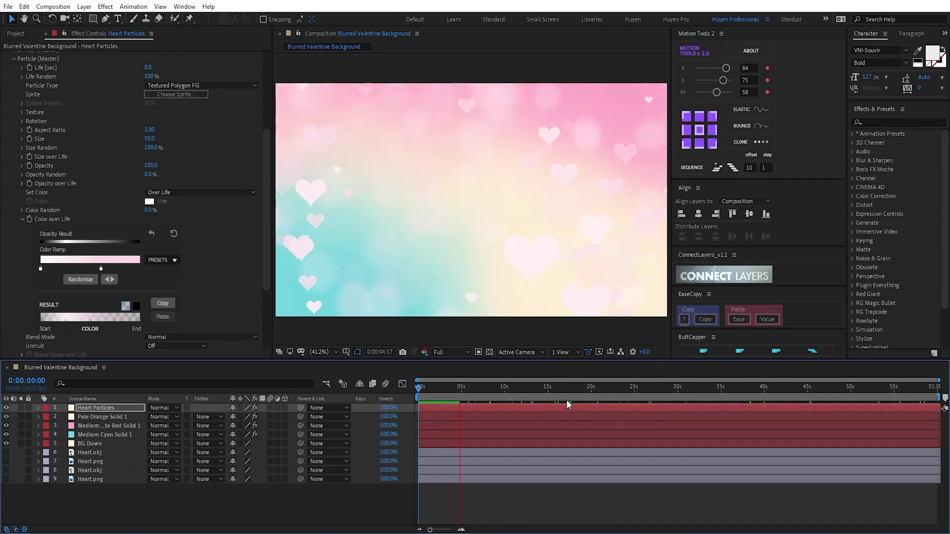
# Add a new adjustment layer above all layers and name it Vintage
pyautogui.click(260, 503)
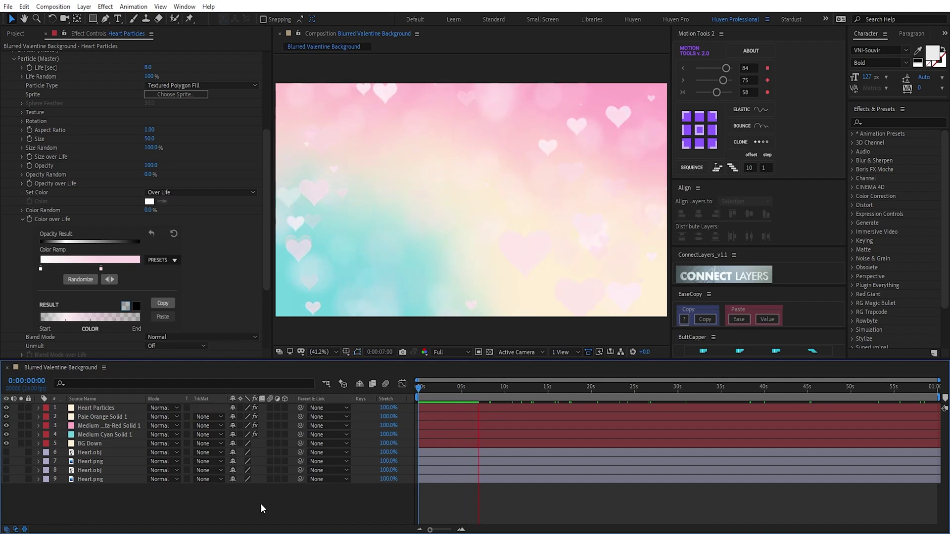
pyautogui.hotkey('ctrl', 'alt', 'y')
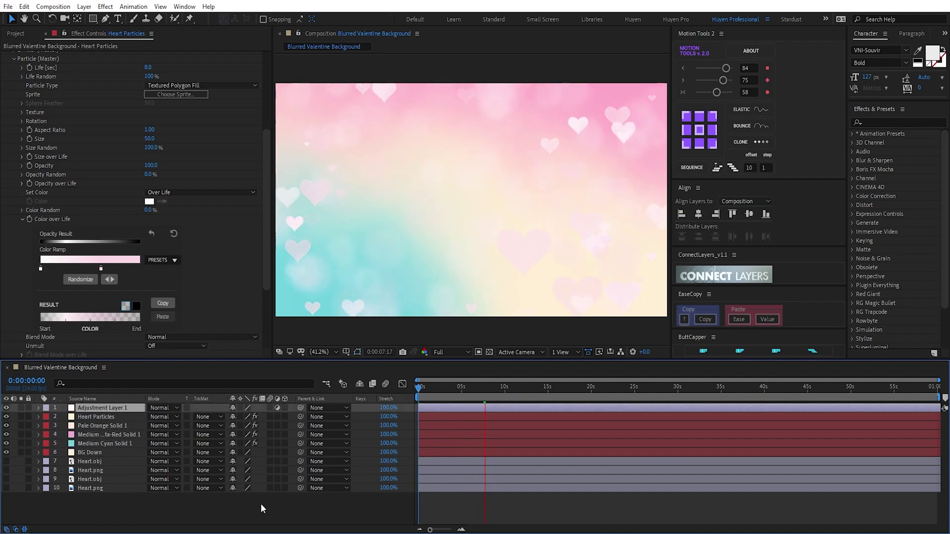
pyautogui.press('Return')
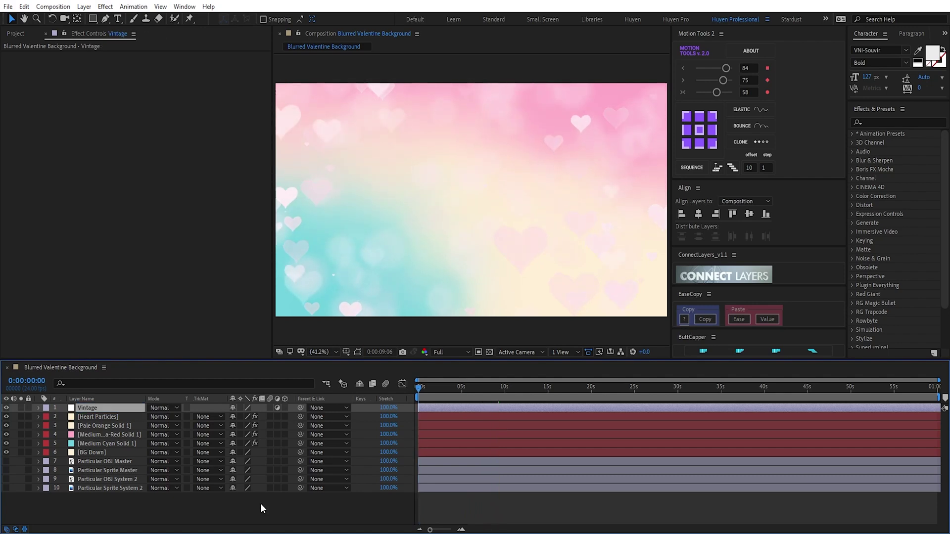
# Apply the CC Vignette effect to the Vintage layer with an amount of 200
pyautogui.hotkey('ctrl', 'space')
pyautogui.write('vi')
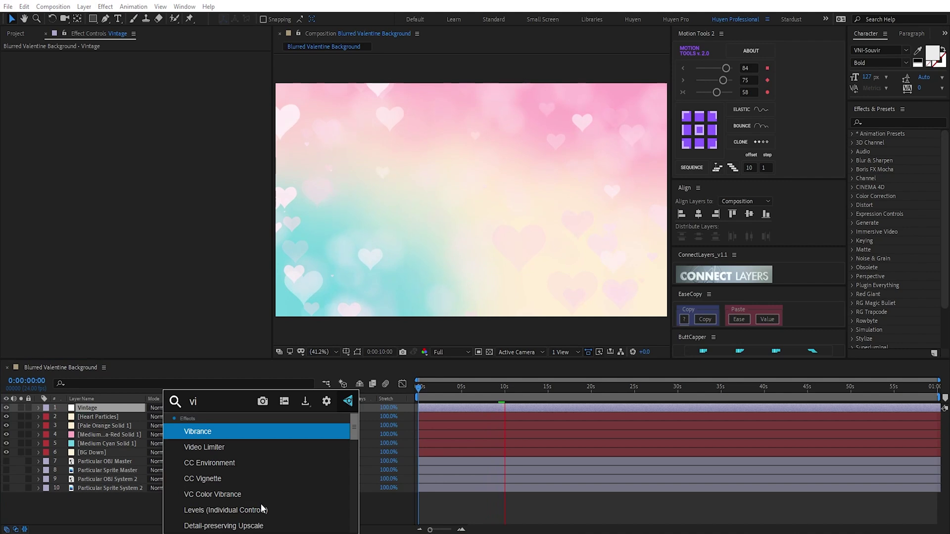
pyautogui.write('g')
pyautogui.press('Return')
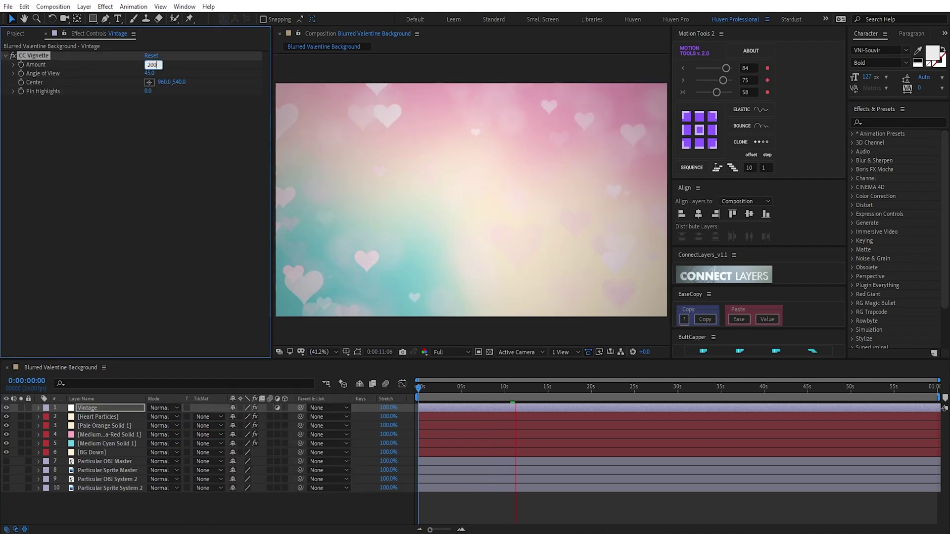
pyautogui.write('200')
pyautogui.press('Return')
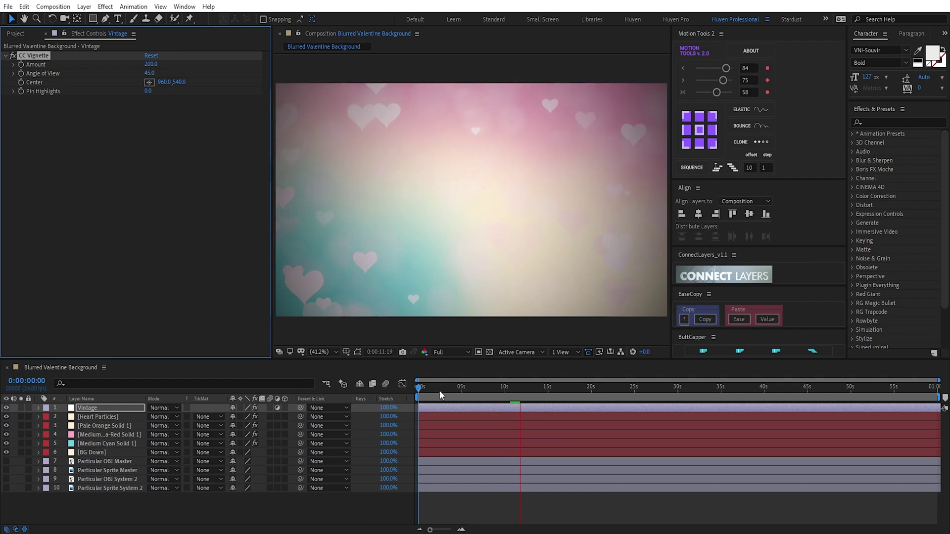
# Compare the frame with and without CC Vignette, and lower its Angle of View to 20.9
pyautogui.moveTo(439, 395); pyautogui.dragTo(674, 392)
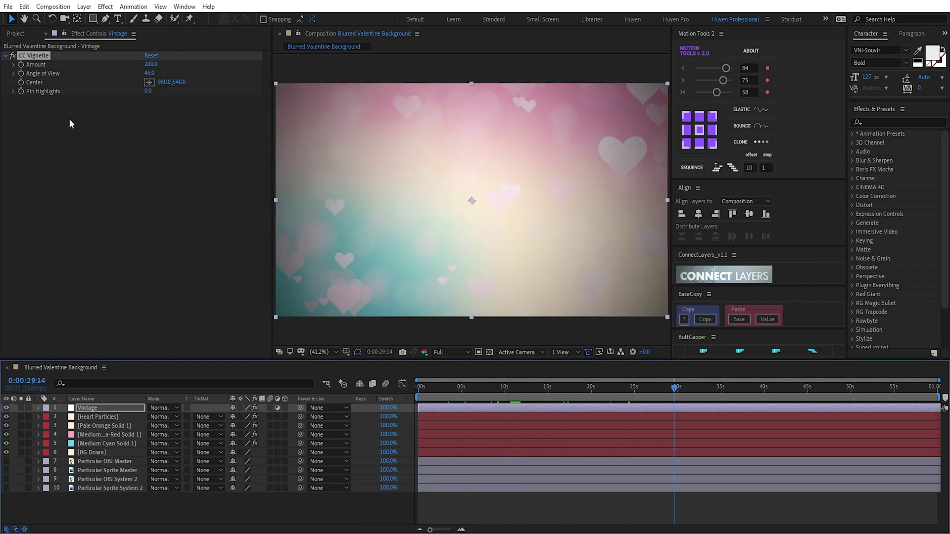
pyautogui.click(13, 56)
pyautogui.click(13, 56)
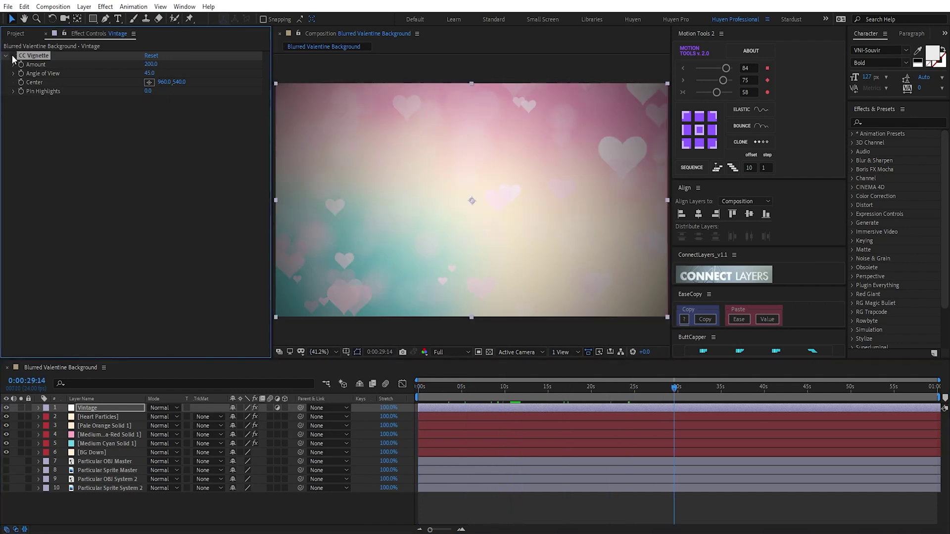
pyautogui.click(13, 56)
pyautogui.click(12, 56)
pyautogui.moveTo(481, 388); pyautogui.dragTo(775, 372)
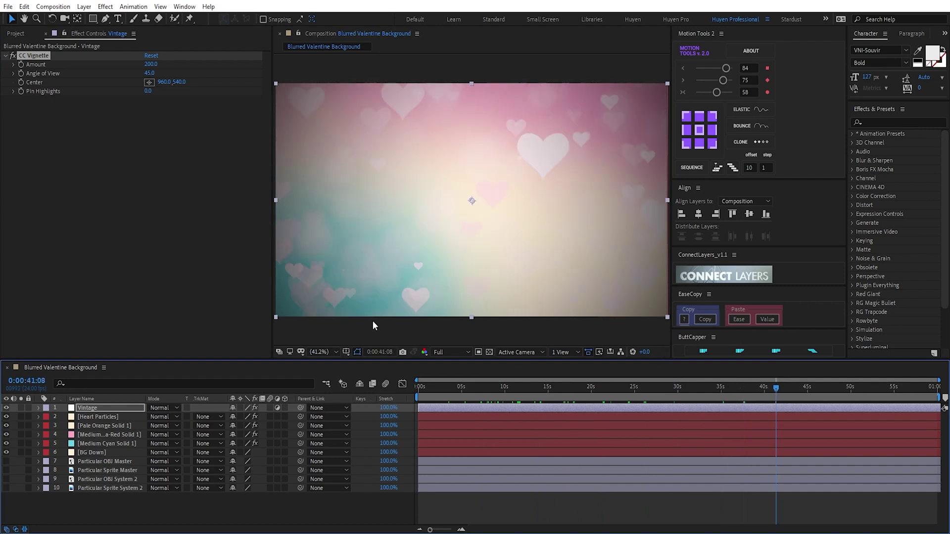
pyautogui.moveTo(138, 73); pyautogui.dragTo(30, 83)
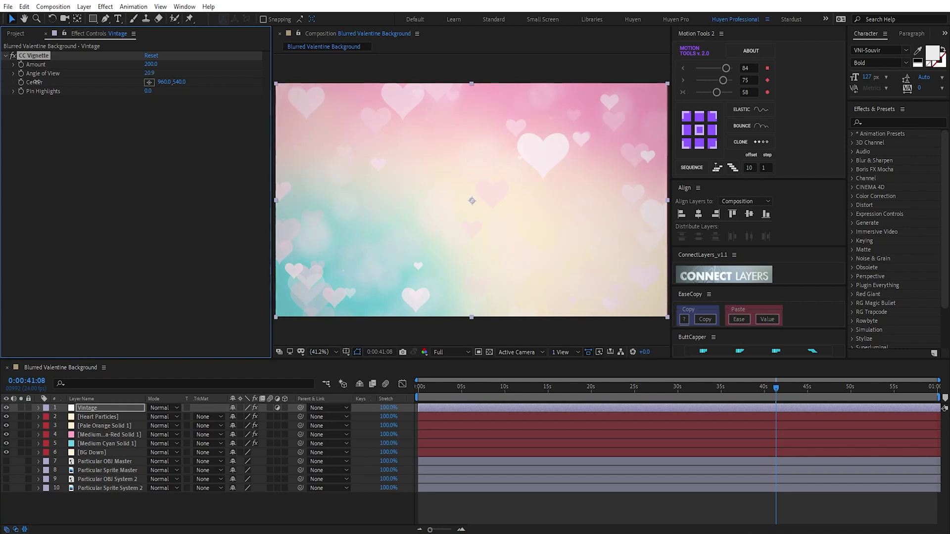
pyautogui.click(63, 171)
# Play and scrub through the composition to review the hearts, bokeh and vignette together
pyautogui.moveTo(418, 389); pyautogui.dragTo(475, 390)
pyautogui.click(420, 387)
pyautogui.press('space')
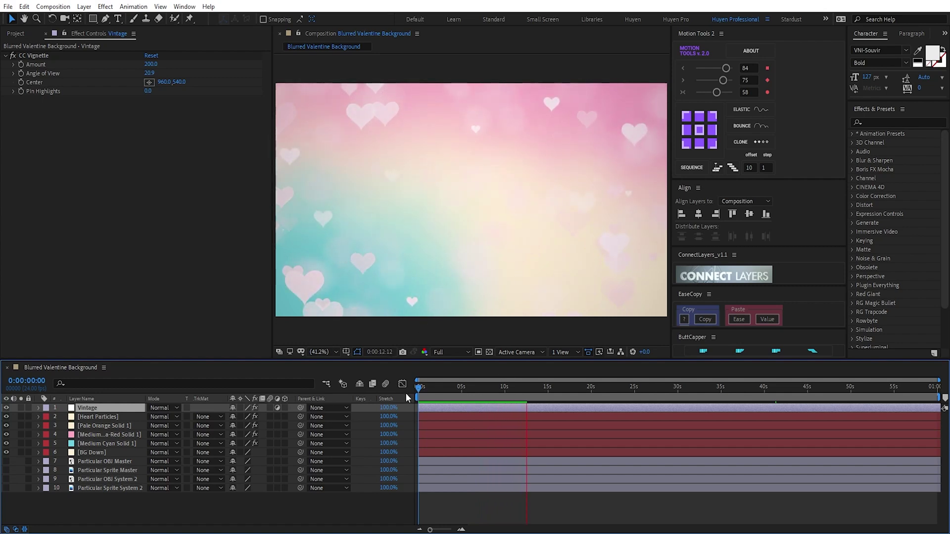
pyautogui.press('space')
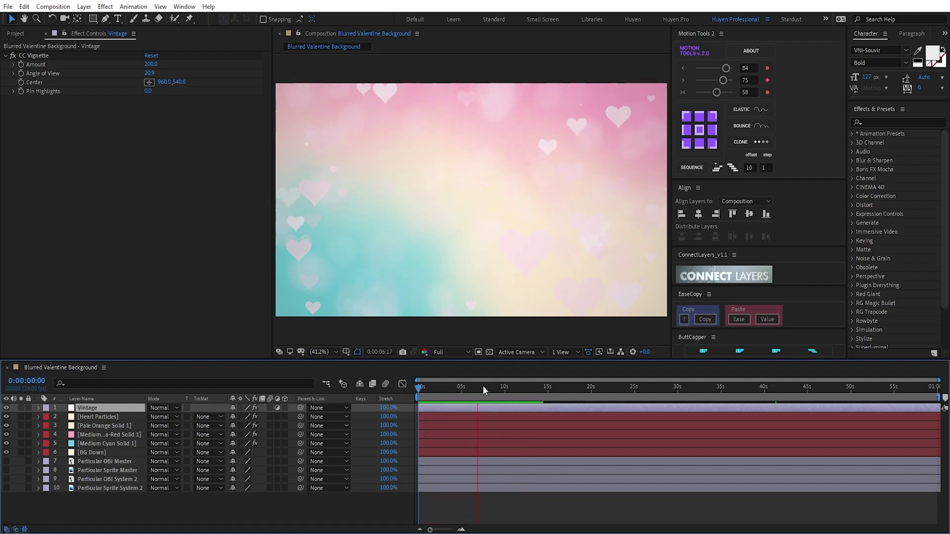
pyautogui.moveTo(489, 389); pyautogui.dragTo(554, 388)
pyautogui.press('space')
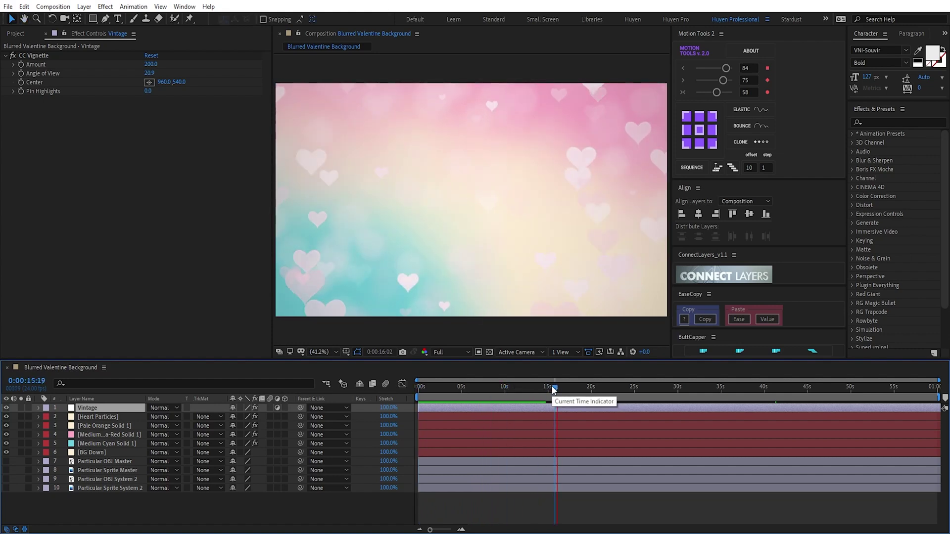
pyautogui.moveTo(474, 390); pyautogui.dragTo(501, 391)
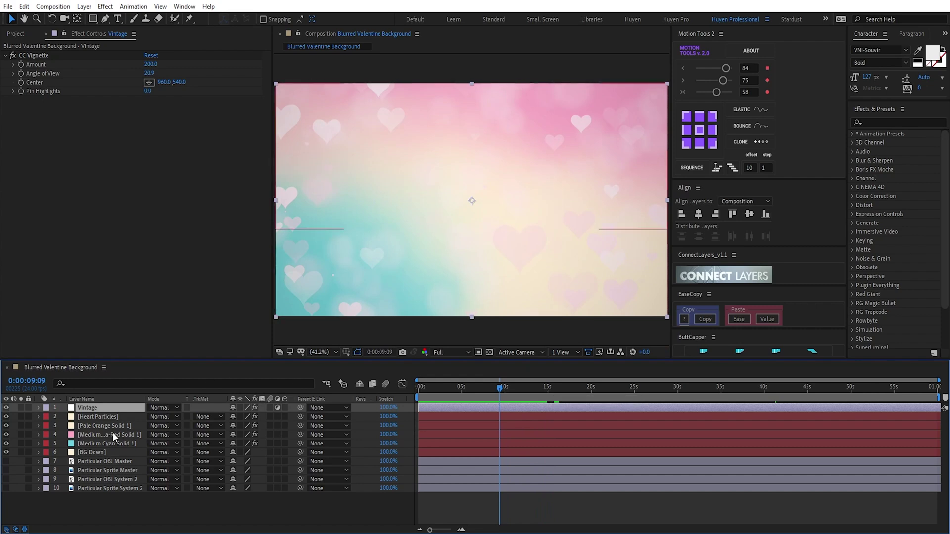
# Change System 2's particle type on the Heart Particles layer to Cloudlet, apply it, and check the result at several times
pyautogui.click(97, 417)
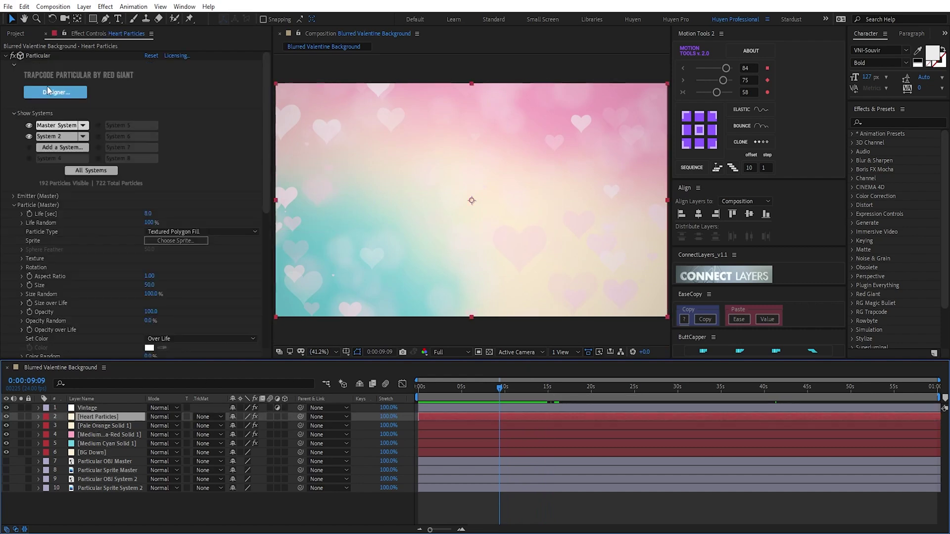
pyautogui.click(207, 155)
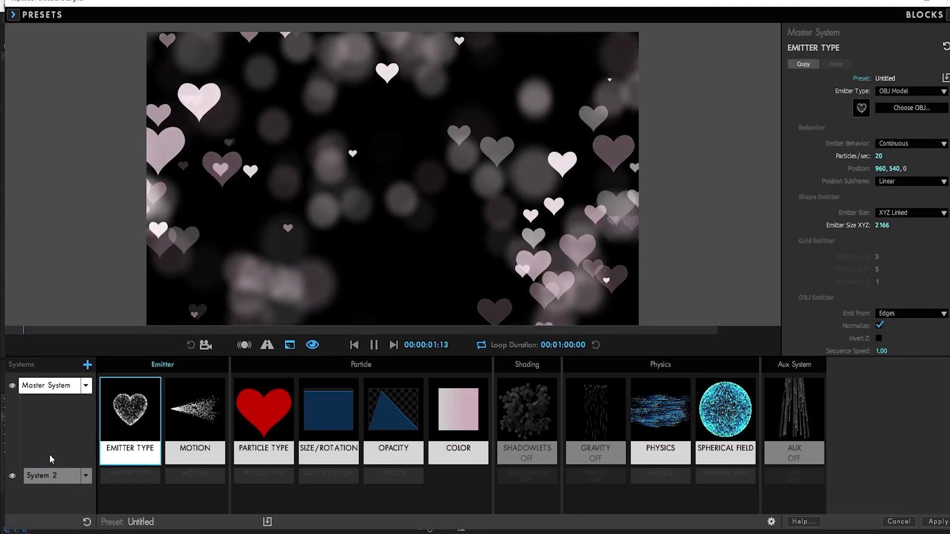
pyautogui.click(52, 404)
pyautogui.click(257, 434)
pyautogui.click(897, 92)
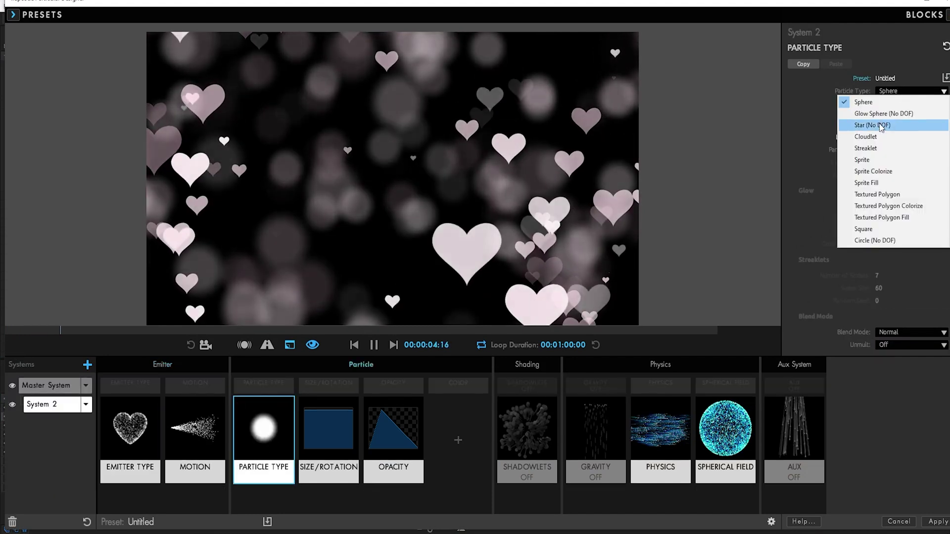
pyautogui.click(876, 137)
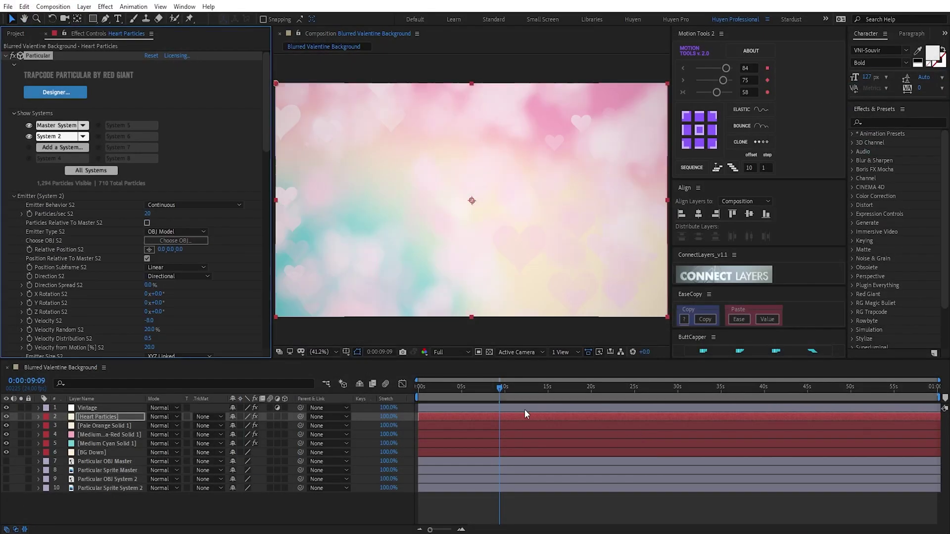
pyautogui.click(455, 387)
pyautogui.moveTo(465, 387); pyautogui.dragTo(519, 387)
pyautogui.scroll(-2, 33, 279)
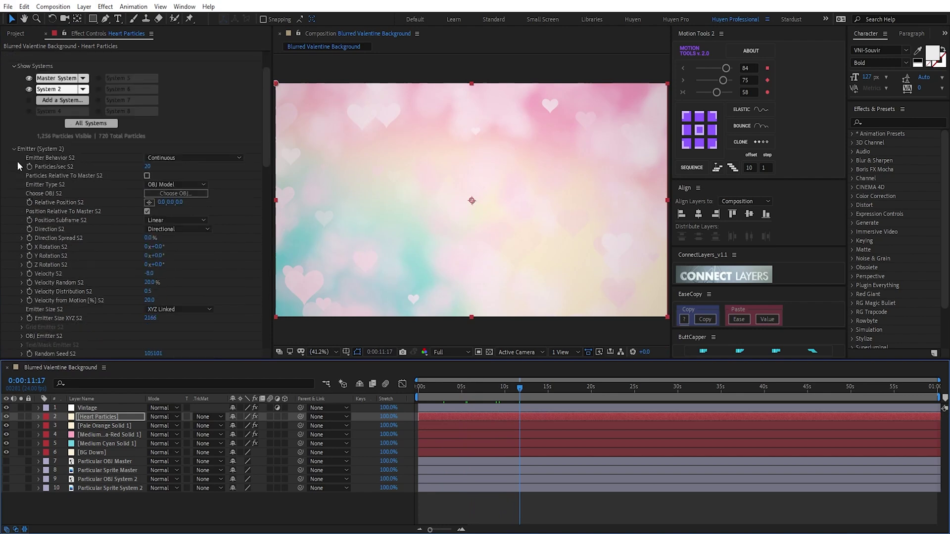
# Set System 2's particle opacity to 15 on the Heart Particles layer, and check the result by scrubbing and playing the composition
pyautogui.scroll(-3, 69, 282)
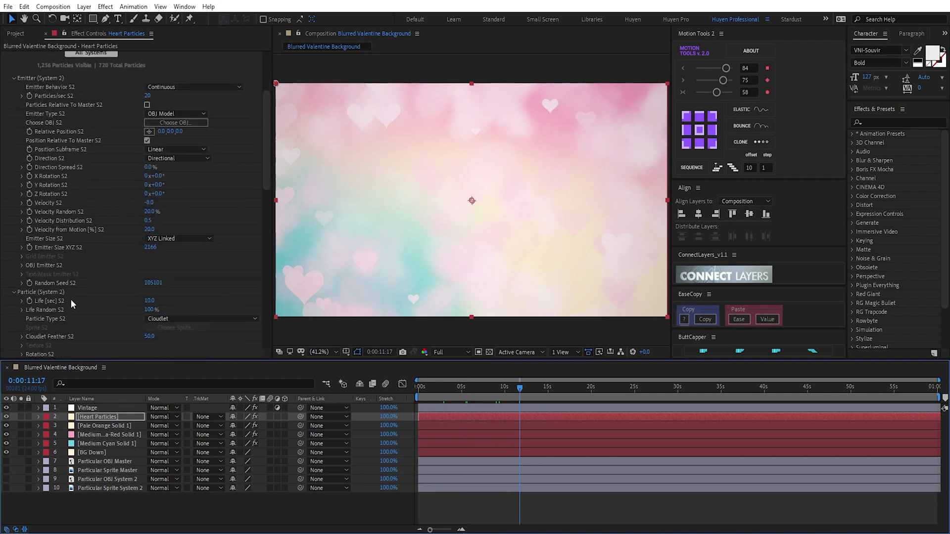
pyautogui.scroll(-4, 70, 298)
pyautogui.click(148, 305)
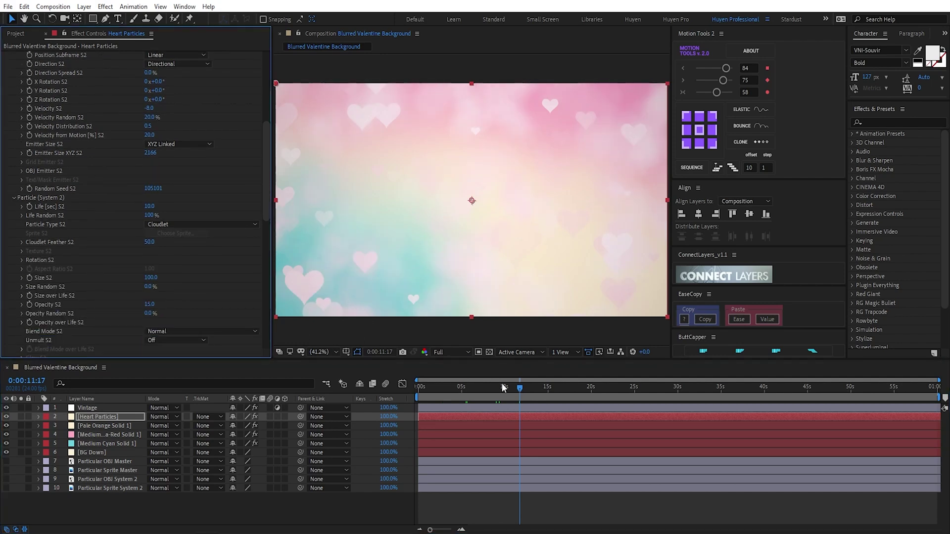
pyautogui.moveTo(459, 389); pyautogui.dragTo(605, 391)
pyautogui.moveTo(499, 391); pyautogui.dragTo(415, 390)
pyautogui.press('space')
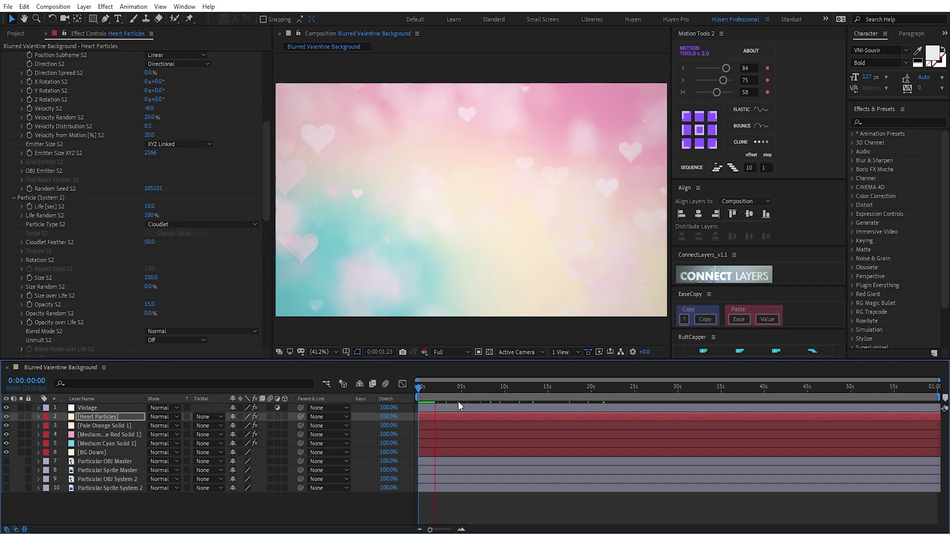
pyautogui.click(423, 391)
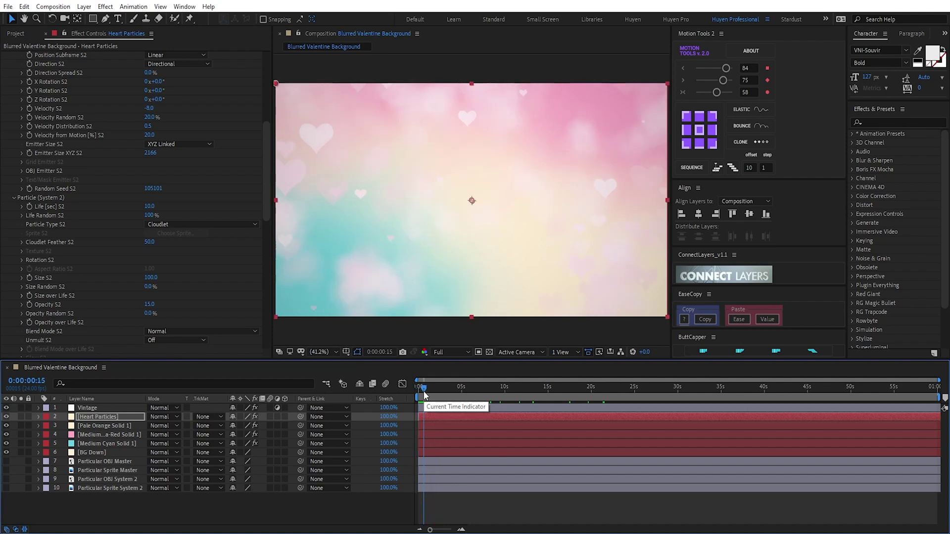
# Duplicate System 2 in the Particular Designer and give the copy, System 3, a motion random seed of 108100
pyautogui.scroll(10, 58, 94)
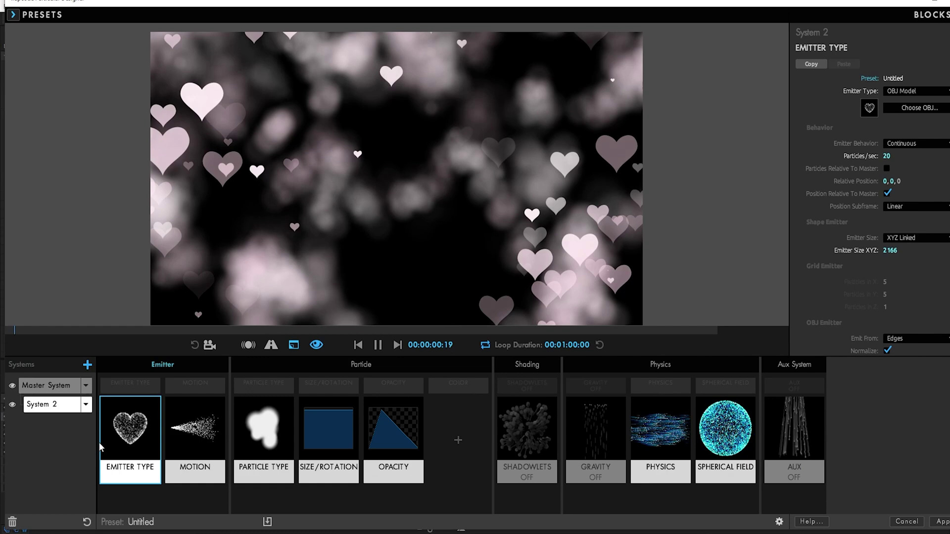
pyautogui.click(86, 404)
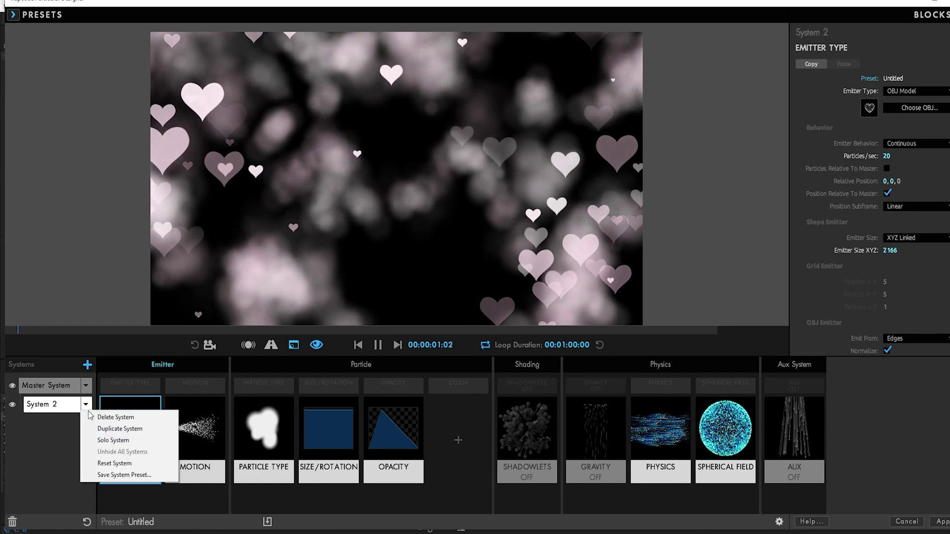
pyautogui.click(119, 428)
pyautogui.click(195, 447)
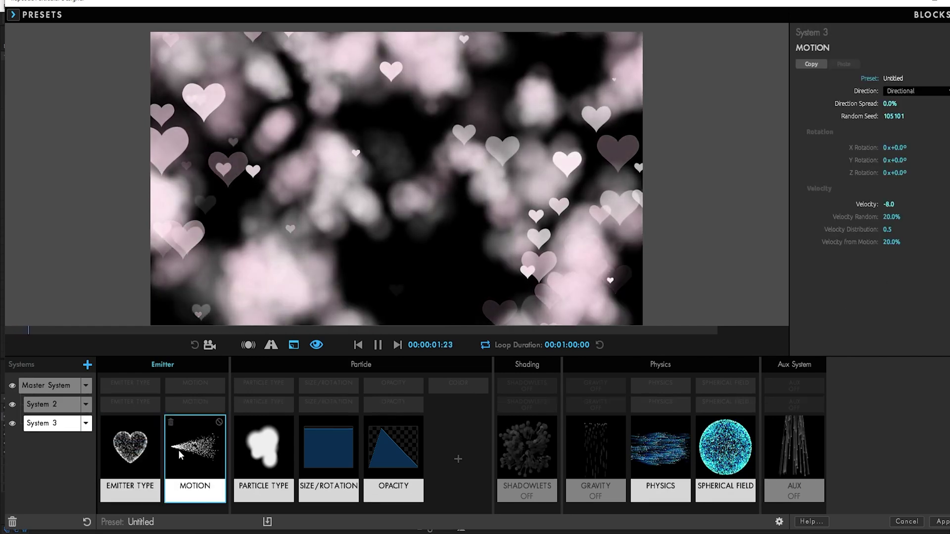
pyautogui.click(941, 116)
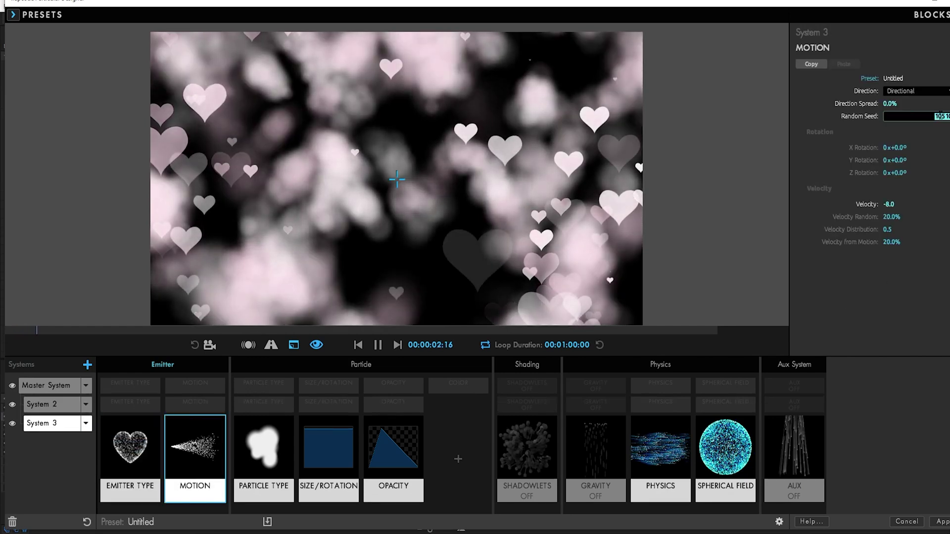
pyautogui.write('108100')
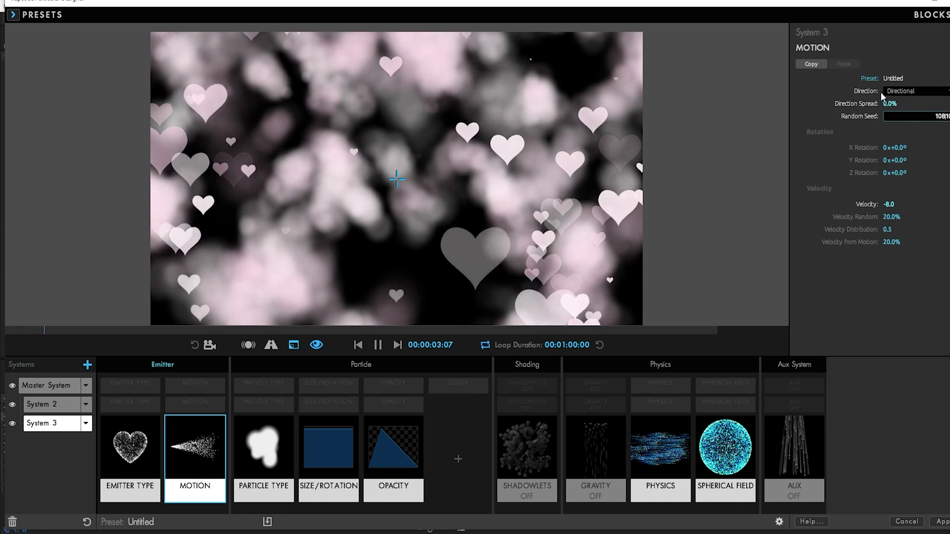
pyautogui.press('Return')
# Change System 3's particle type to Sphere and apply the Designer changes to the Heart Particles layer
pyautogui.click(264, 447)
pyautogui.click(891, 91)
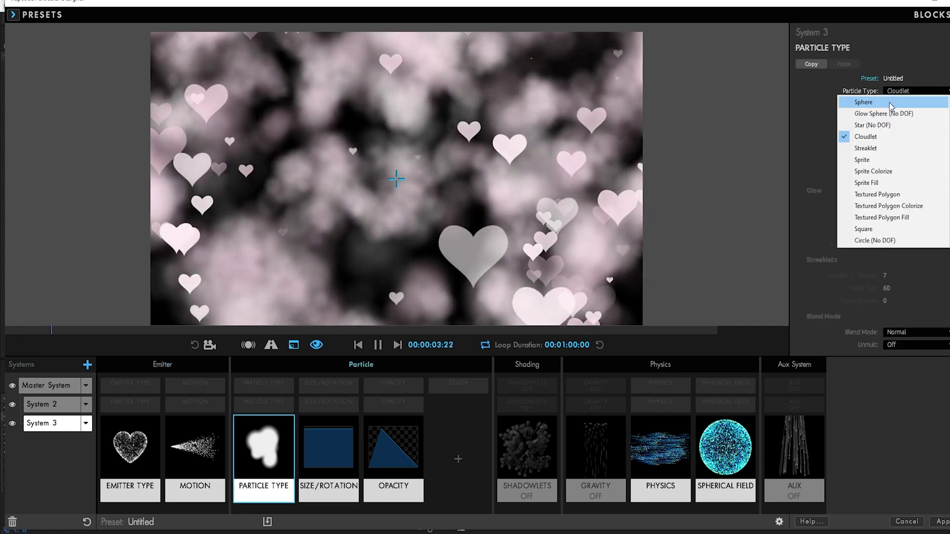
pyautogui.click(886, 103)
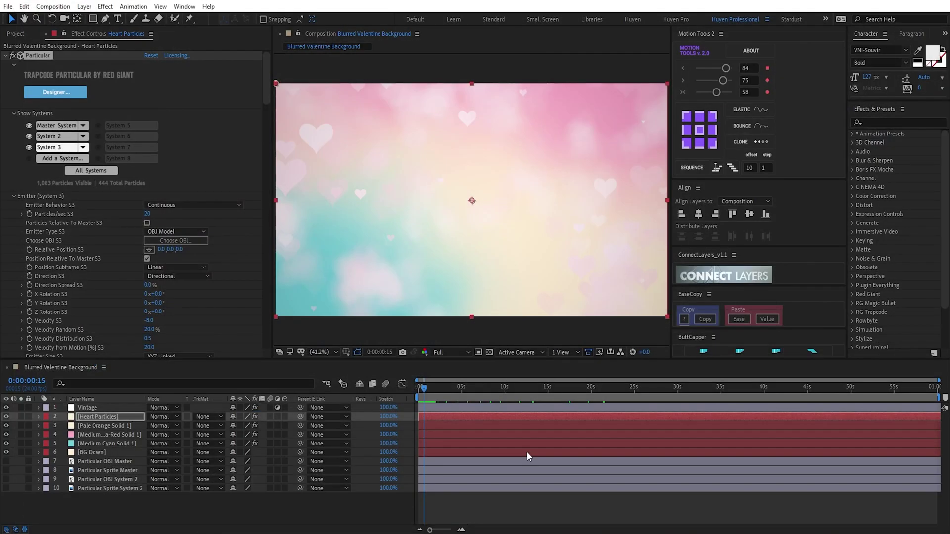
# Set System 3's particle opacity to 30, and review the composition at several times and from the start
pyautogui.scroll(-3, 72, 334)
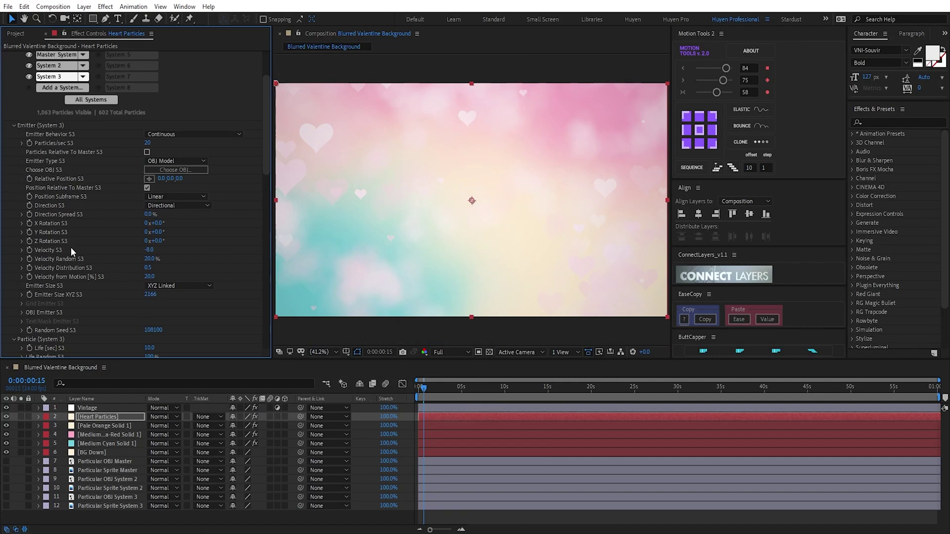
pyautogui.scroll(-8, 70, 247)
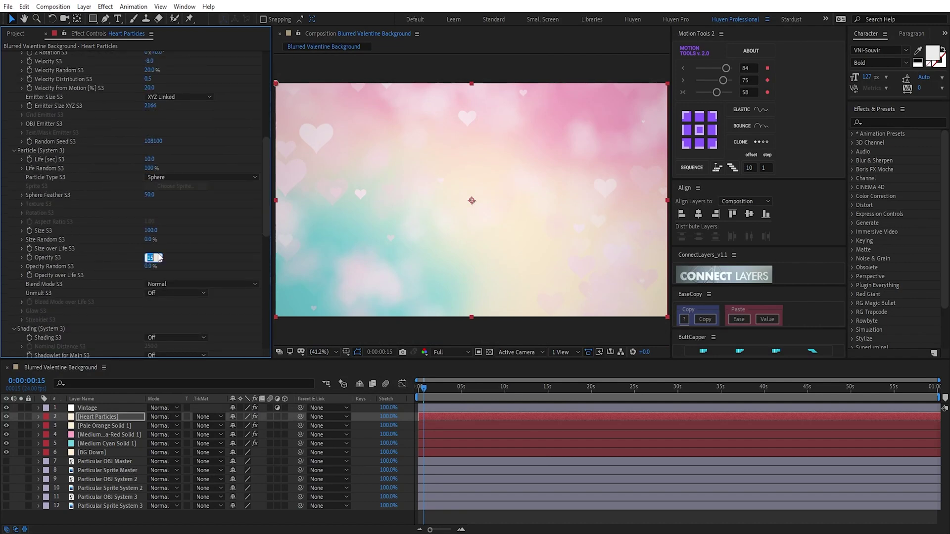
pyautogui.press('Return')
pyautogui.click(451, 391)
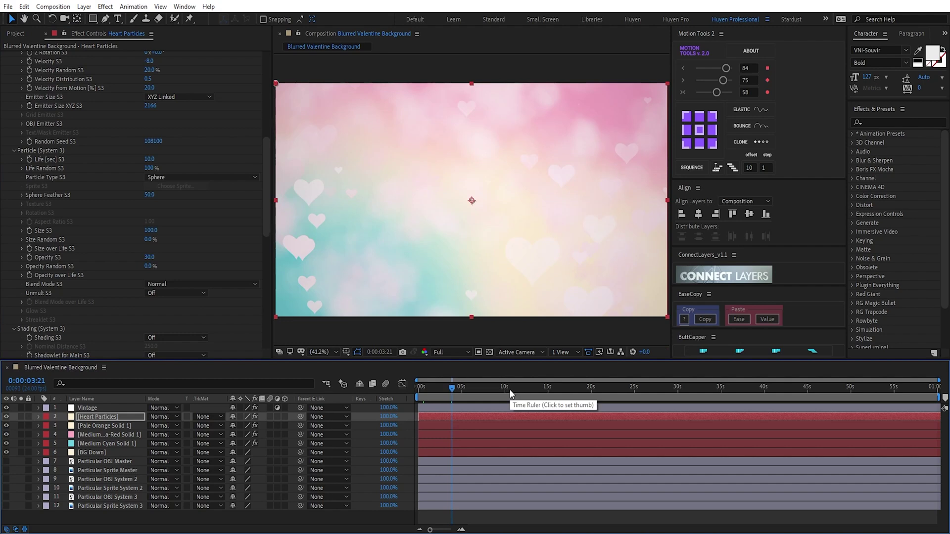
pyautogui.moveTo(511, 393); pyautogui.dragTo(584, 392)
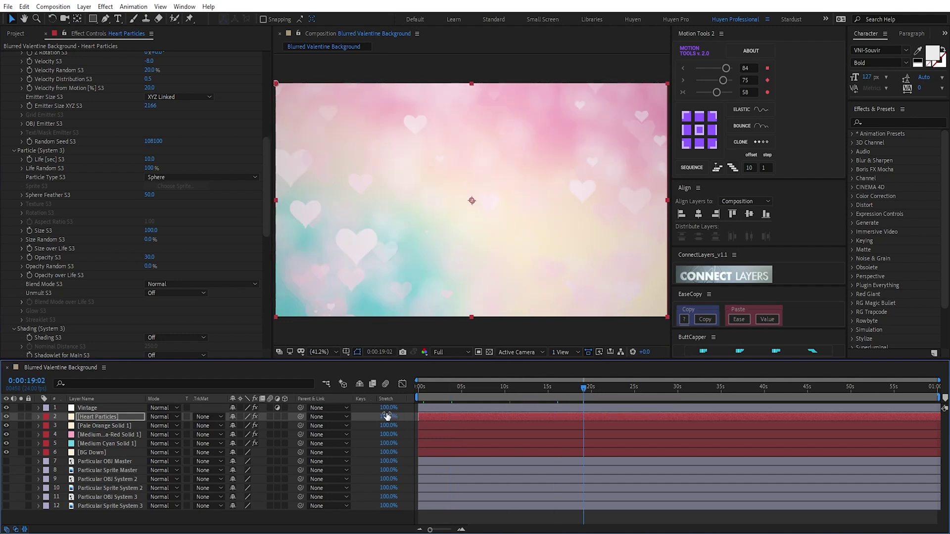
pyautogui.moveTo(419, 394)
pyautogui.mouseDown()
pyautogui.moveTo(648, 402)
pyautogui.moveTo(403, 393)
pyautogui.mouseUp()
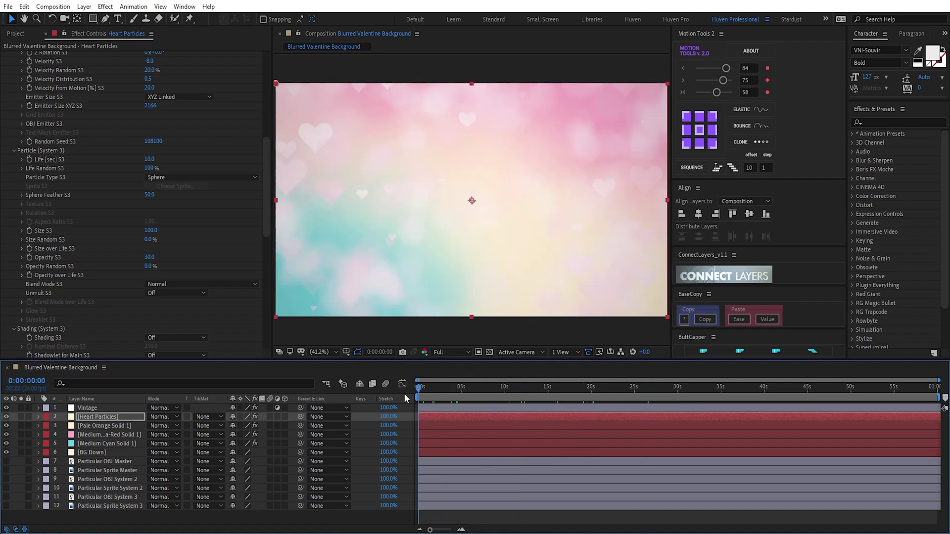
pyautogui.press('space')
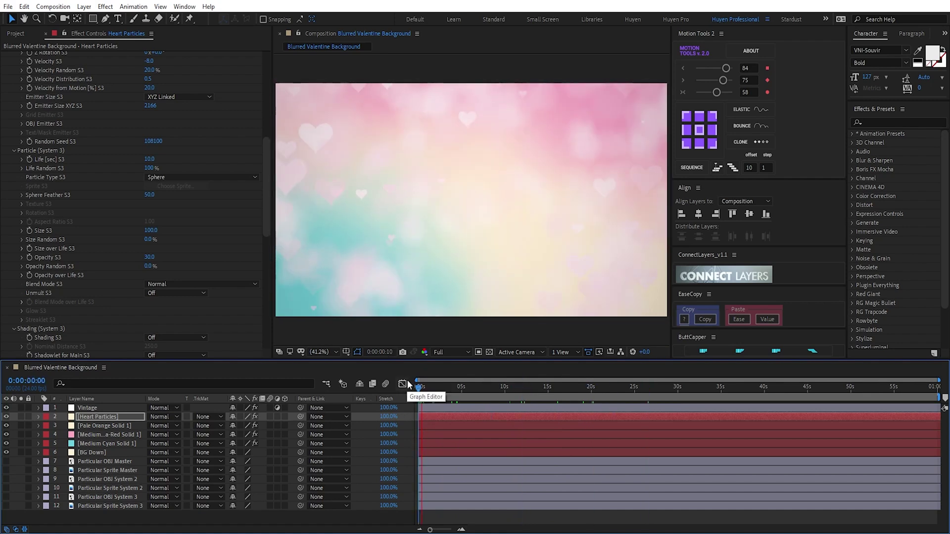
# Try a colour grade by adding an adjustment layer named Curve above all layers and applying the Curves effect to it
pyautogui.click(97, 517)
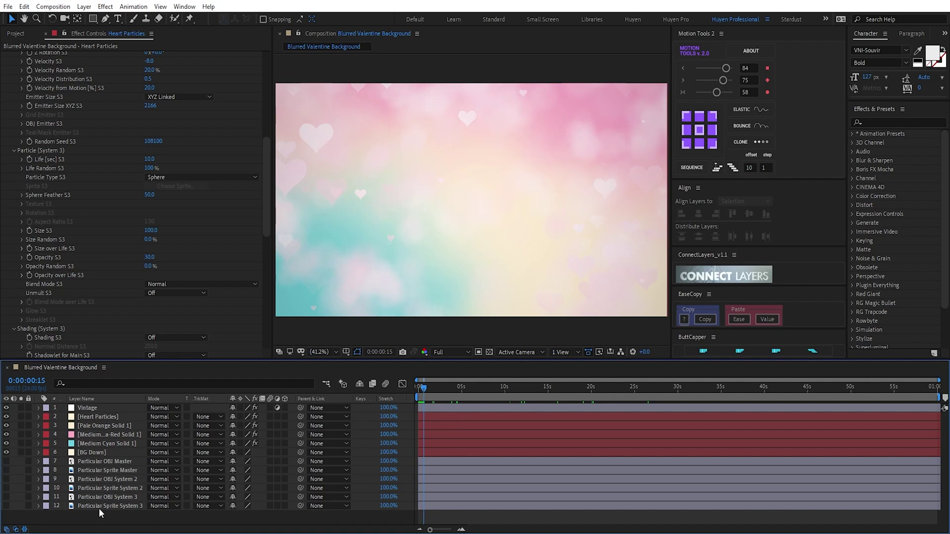
pyautogui.hotkey('ctrl', 'alt', 'y')
pyautogui.press('Return')
pyautogui.write('C')
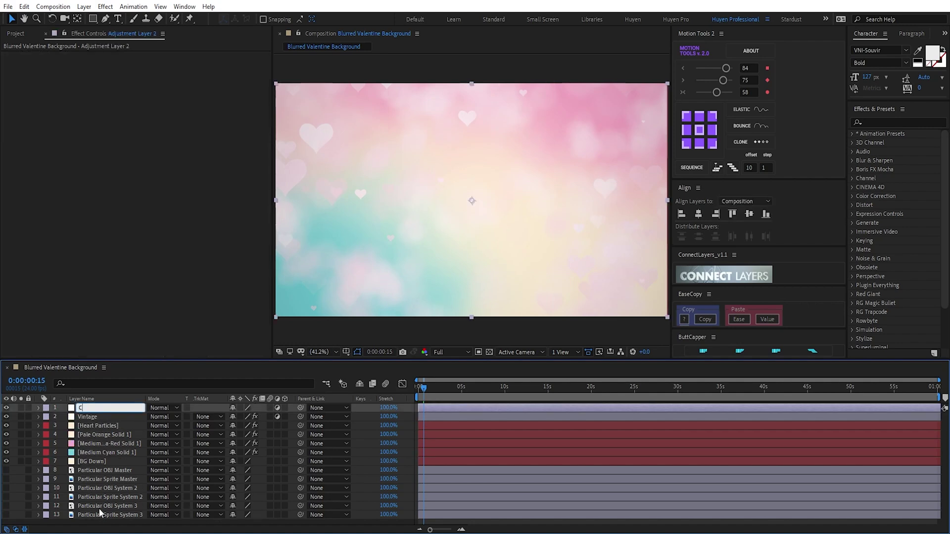
pyautogui.write('urve')
pyautogui.press('Return')
pyautogui.hotkey('ctrl', 'space')
pyautogui.write('Cu')
pyautogui.press('Return')
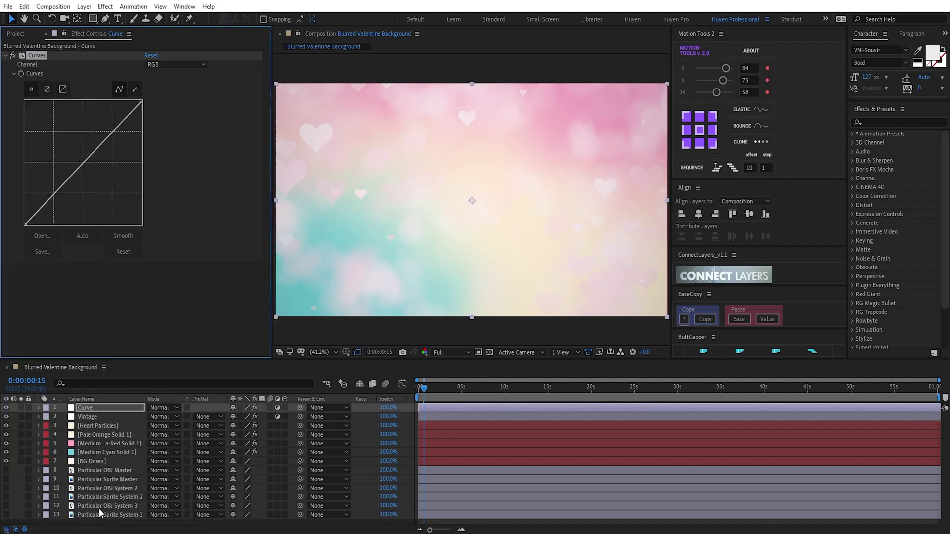
# Shape the RGB curve into an S-curve that lowers the shadows and raises the highlights for more contrast
pyautogui.moveTo(112, 131); pyautogui.dragTo(109, 131)
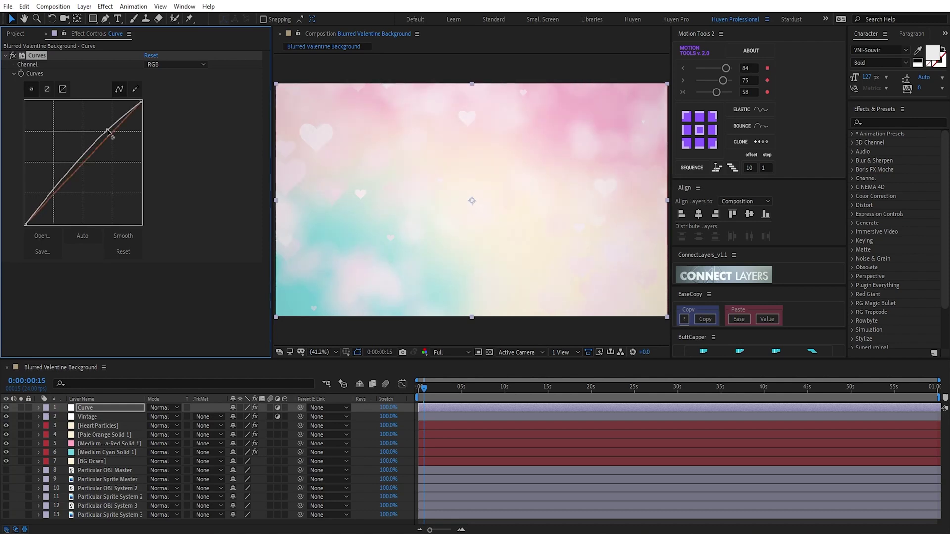
pyautogui.click(78, 169)
pyautogui.moveTo(56, 196); pyautogui.dragTo(79, 176)
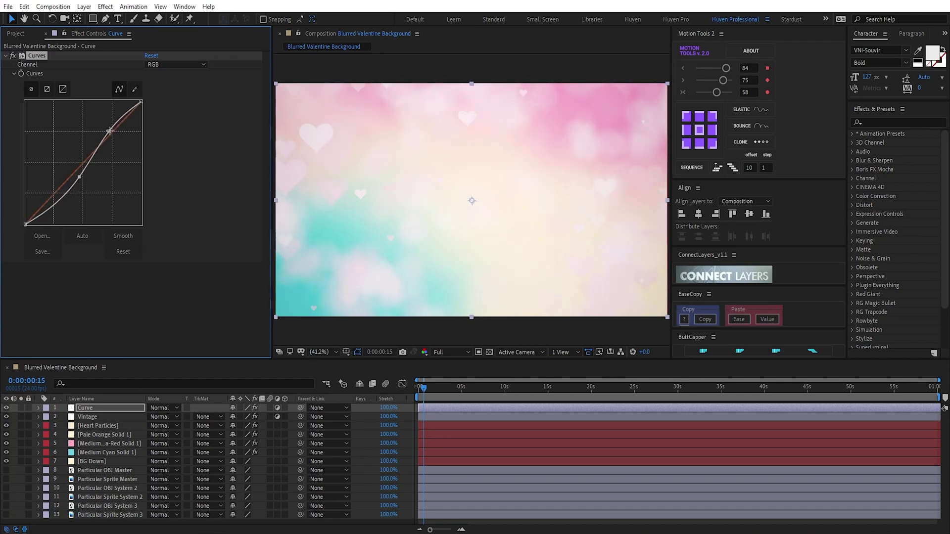
pyautogui.moveTo(109, 131); pyautogui.dragTo(109, 127)
# Compare the frame with and without the Curves effect, and delete the Curve adjustment layer
pyautogui.click(13, 56)
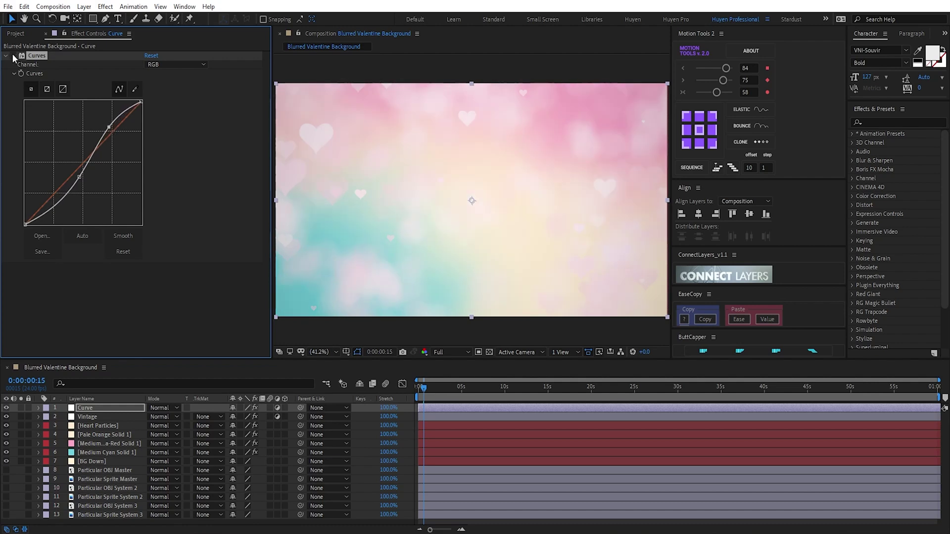
pyautogui.click(14, 56)
pyautogui.click(14, 56)
pyautogui.click(13, 56)
pyautogui.click(109, 408)
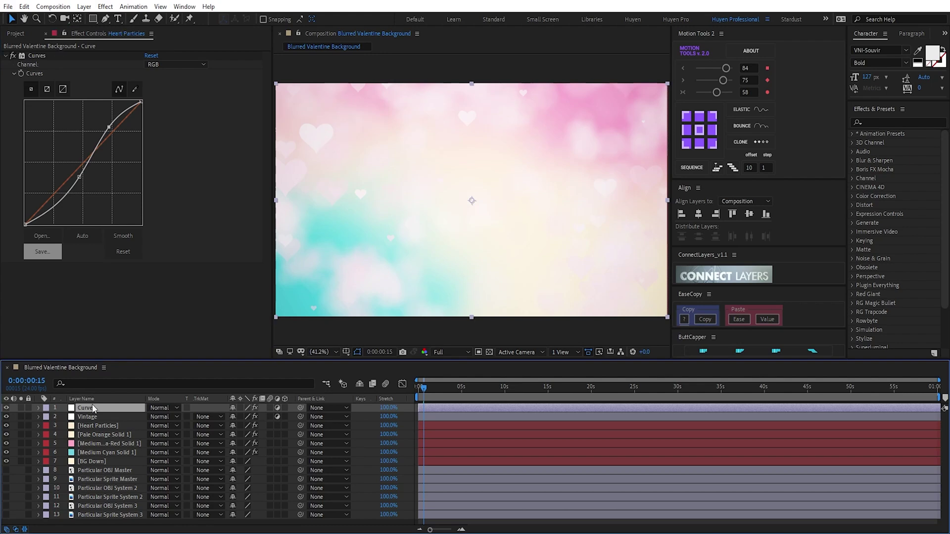
pyautogui.press('Delete')
# Play the composition from the start to review the blurred background with its hearts and soft particles
pyautogui.moveTo(441, 387); pyautogui.dragTo(373, 410)
pyautogui.press('space')
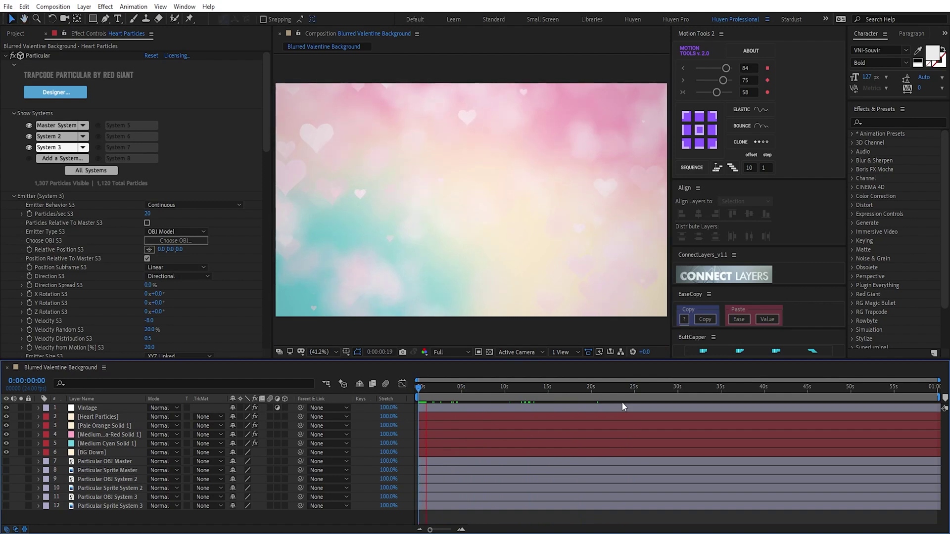